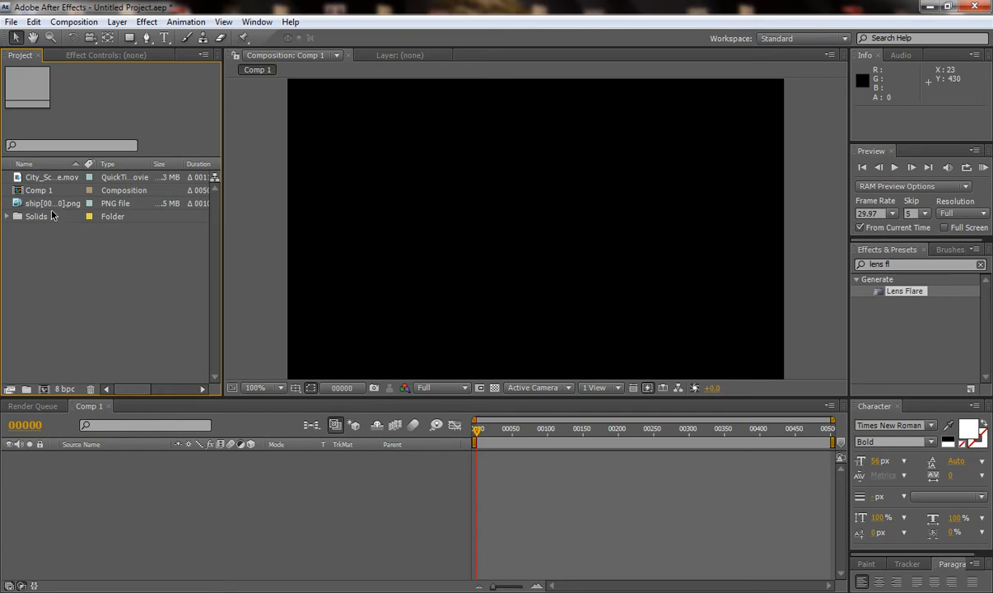
# Add the ship PNG sequence to the composition's centre, scrub through its animation and return to frame 0
pyautogui.moveTo(45, 203); pyautogui.dragTo(531, 238)
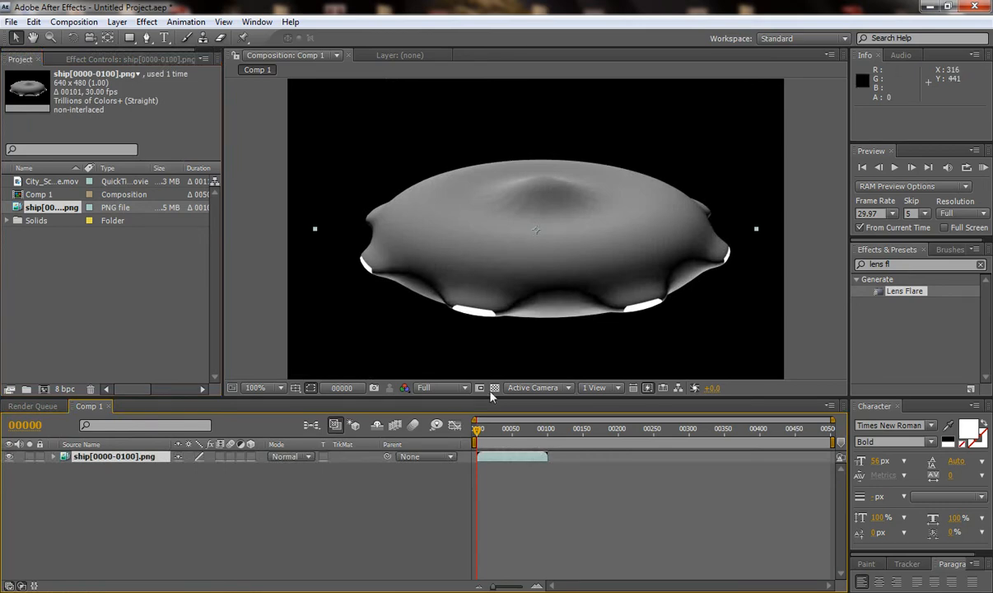
pyautogui.moveTo(477, 435)
pyautogui.mouseDown()
pyautogui.moveTo(489, 435)
pyautogui.moveTo(474, 436)
pyautogui.mouseUp()
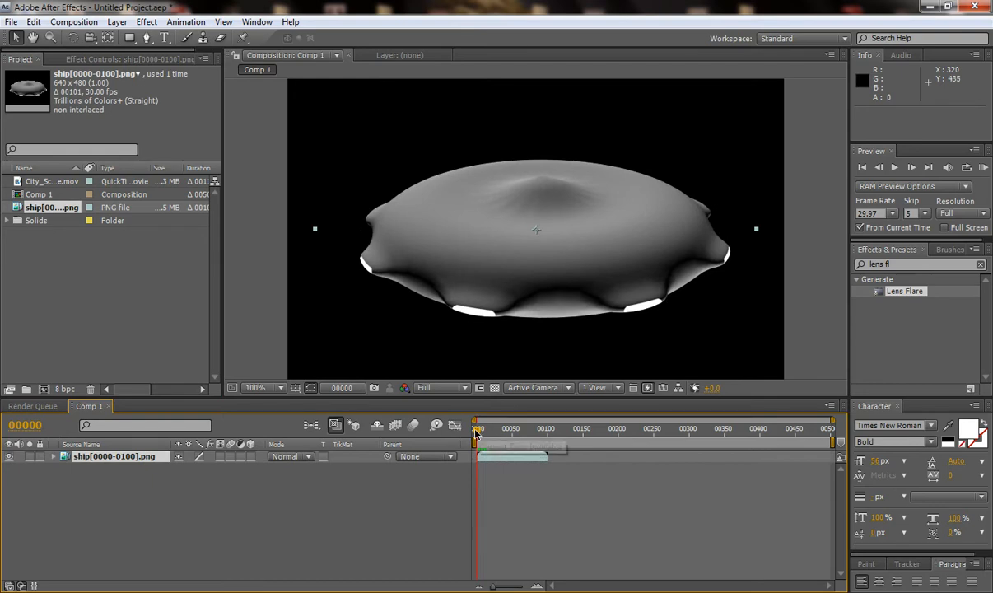
pyautogui.moveTo(476, 435); pyautogui.dragTo(504, 439)
pyautogui.moveTo(525, 442)
pyautogui.mouseDown()
pyautogui.moveTo(550, 434)
pyautogui.moveTo(515, 435)
pyautogui.mouseUp()
pyautogui.press('Home')
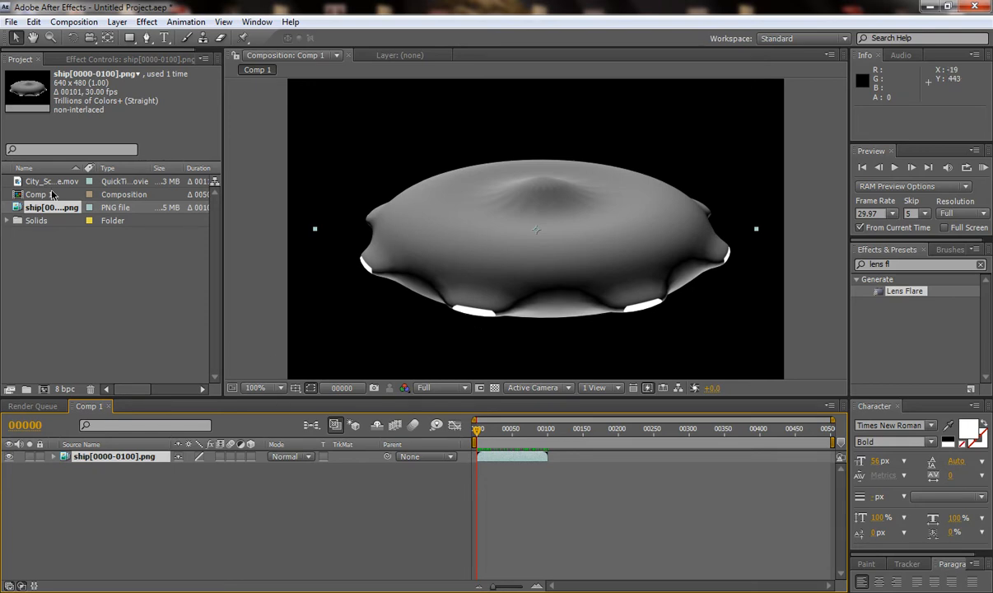
# Add City_Scene.mov to the composition, position it at about 323, 299 and place its layer beneath the ship layer
pyautogui.click(119, 478)
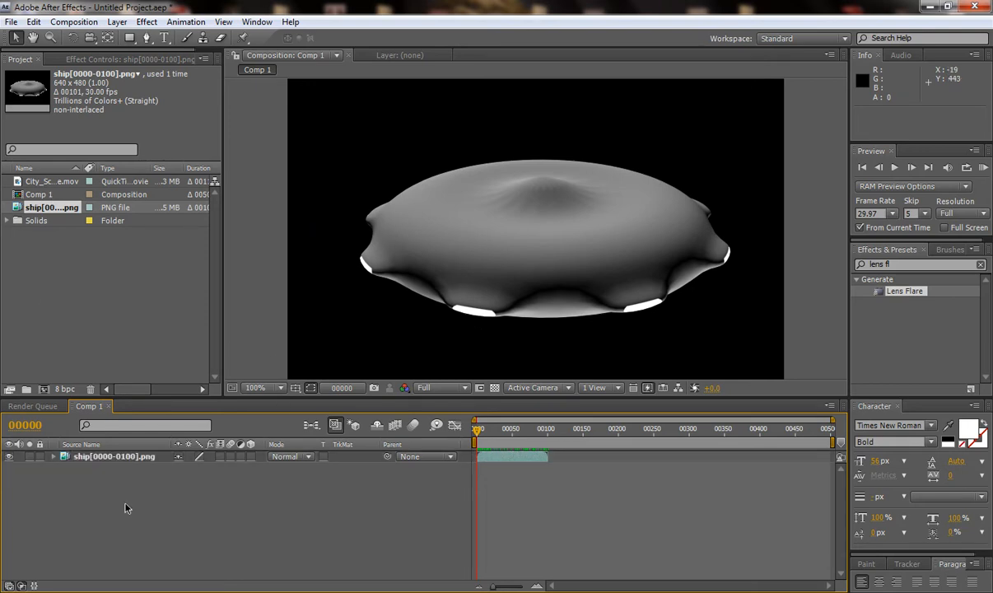
pyautogui.click(56, 182)
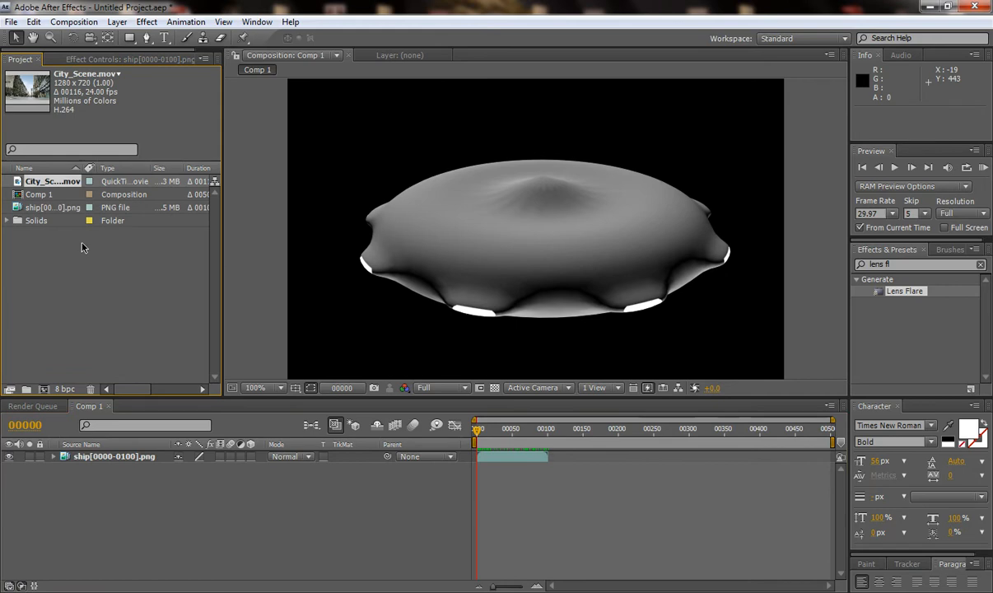
pyautogui.moveTo(39, 195); pyautogui.dragTo(266, 262)
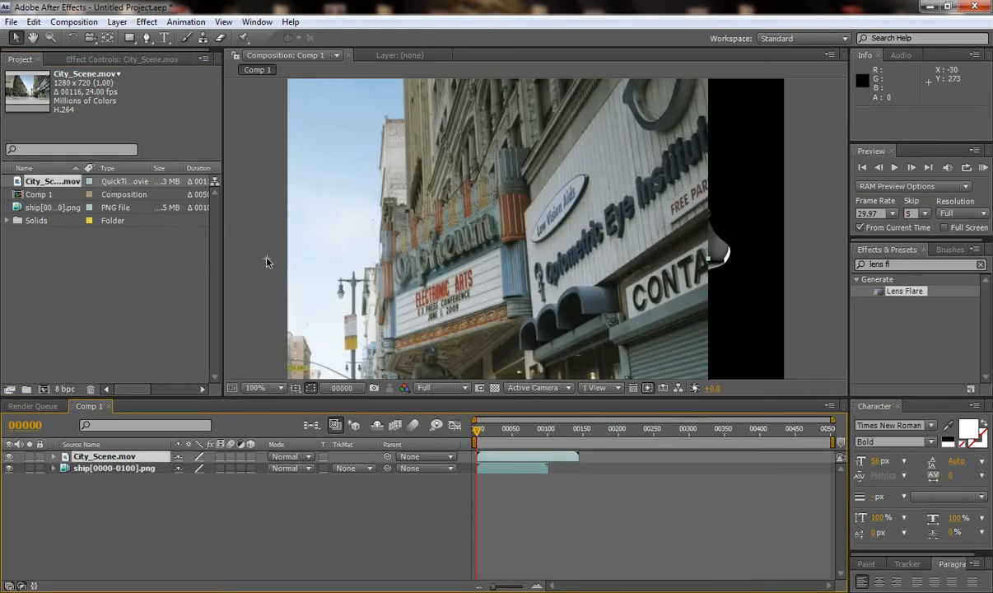
pyautogui.moveTo(403, 252); pyautogui.dragTo(529, 260)
pyautogui.moveTo(435, 246); pyautogui.dragTo(524, 249)
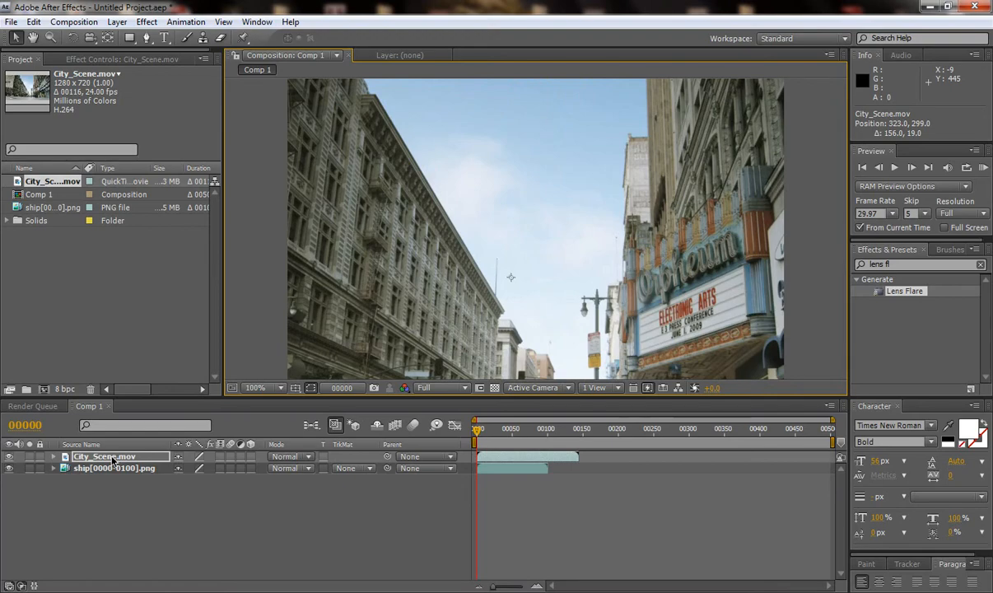
pyautogui.moveTo(114, 463); pyautogui.dragTo(116, 493)
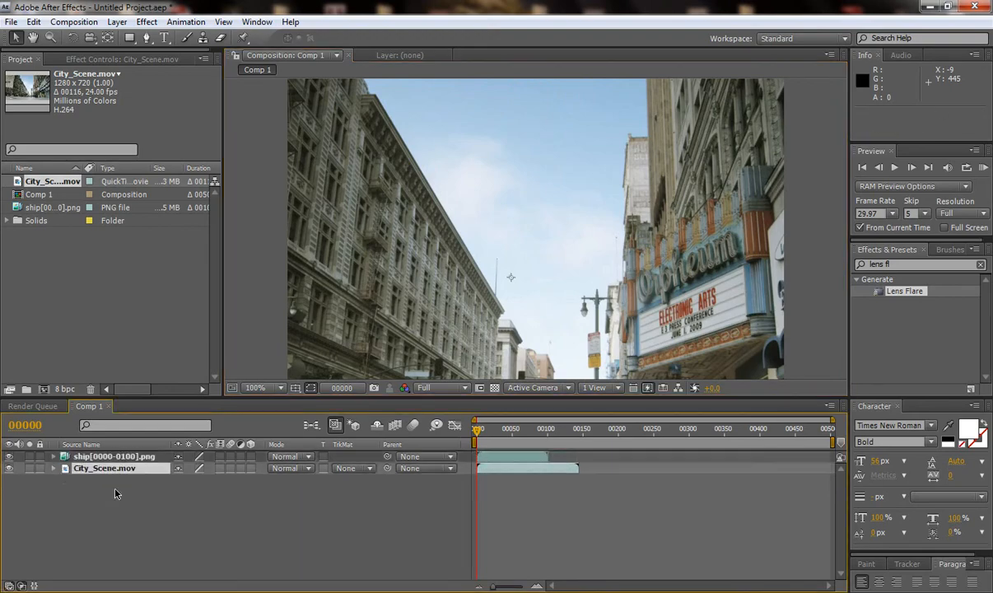
pyautogui.click(313, 281)
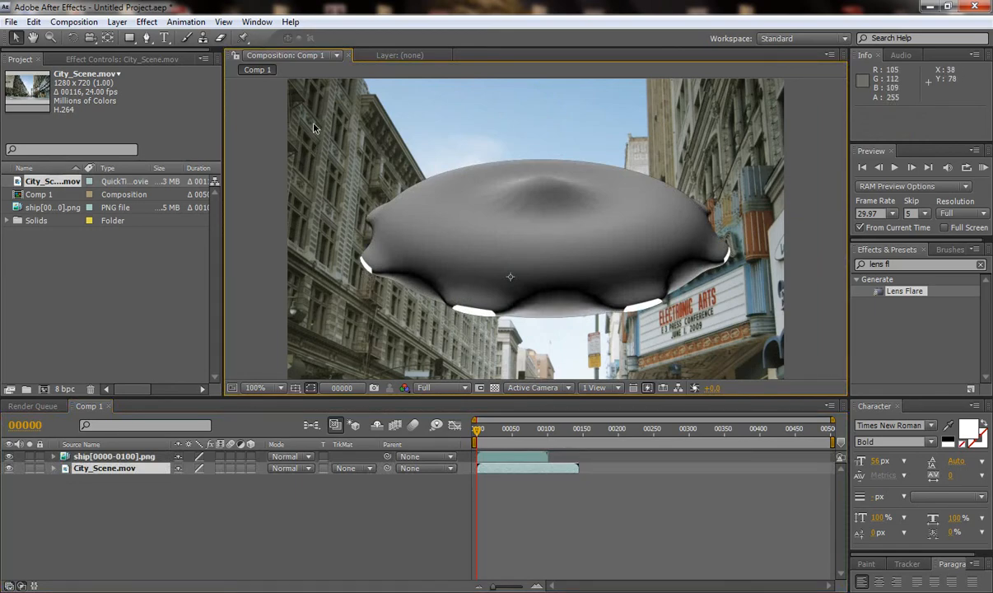
# Set the composition view to 50% magnification and hide the ship layer
pyautogui.click(274, 389)
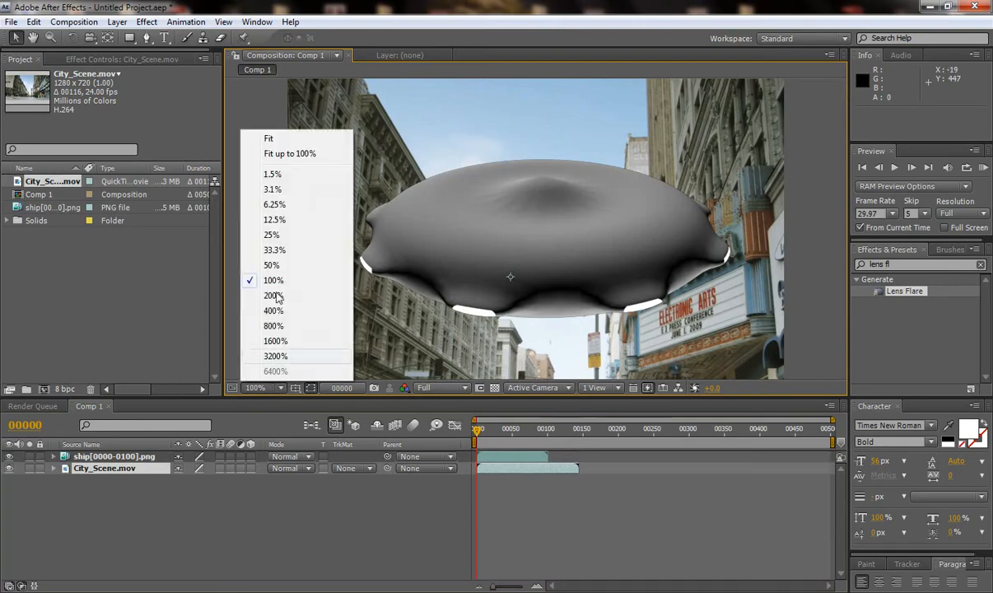
pyautogui.click(276, 266)
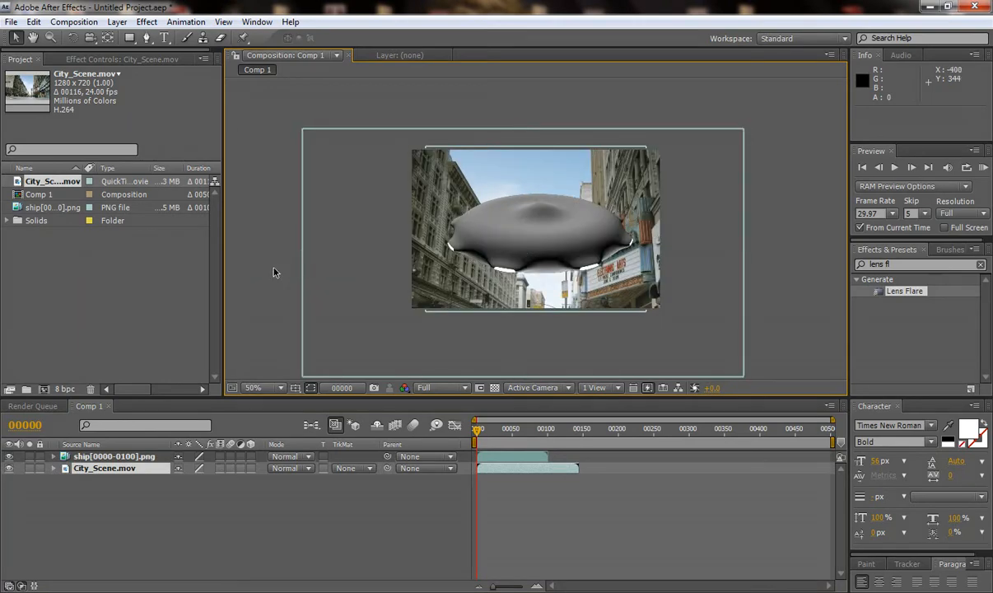
pyautogui.click(274, 273)
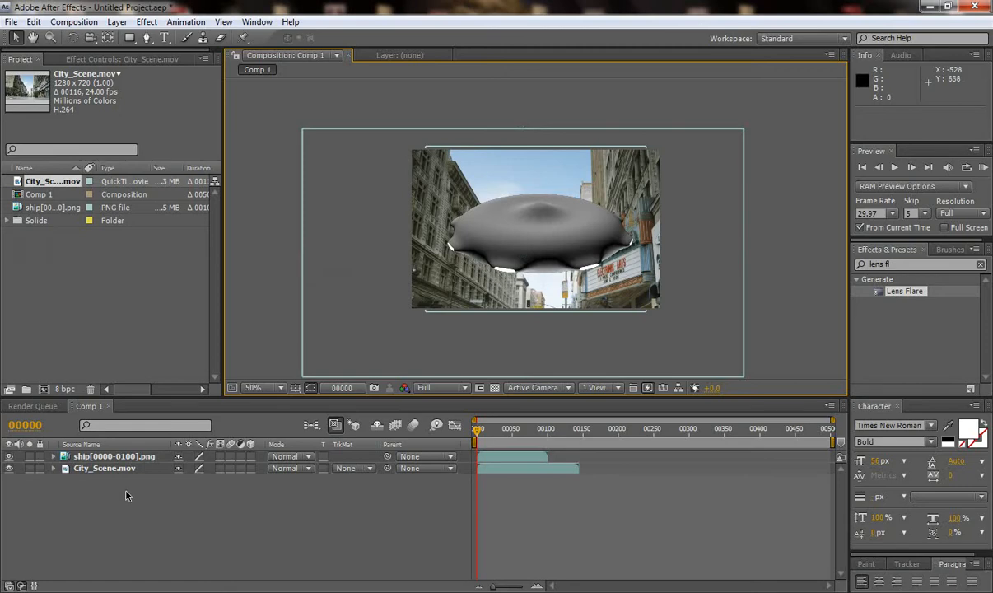
pyautogui.click(10, 457)
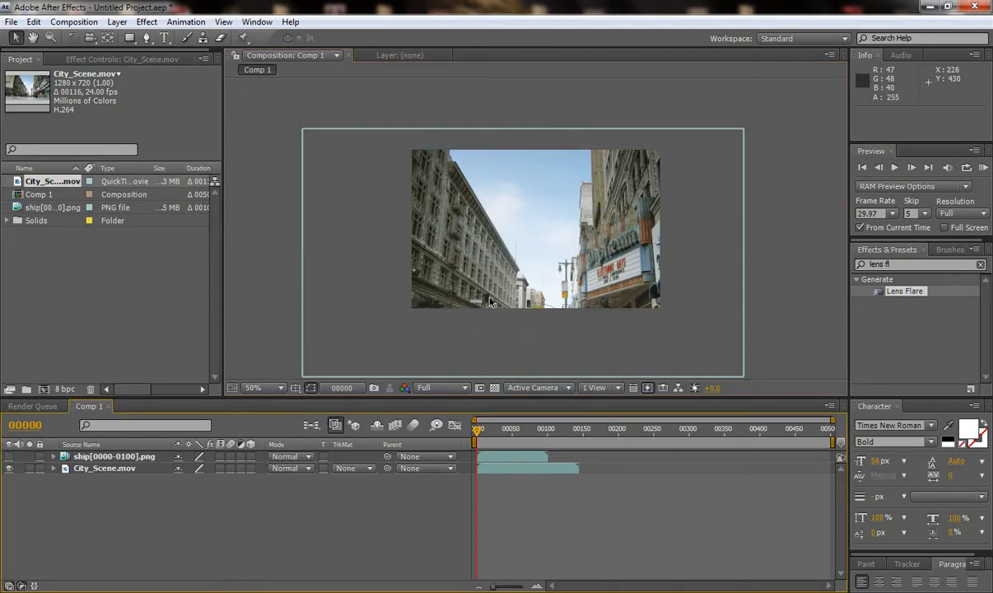
pyautogui.click(256, 388)
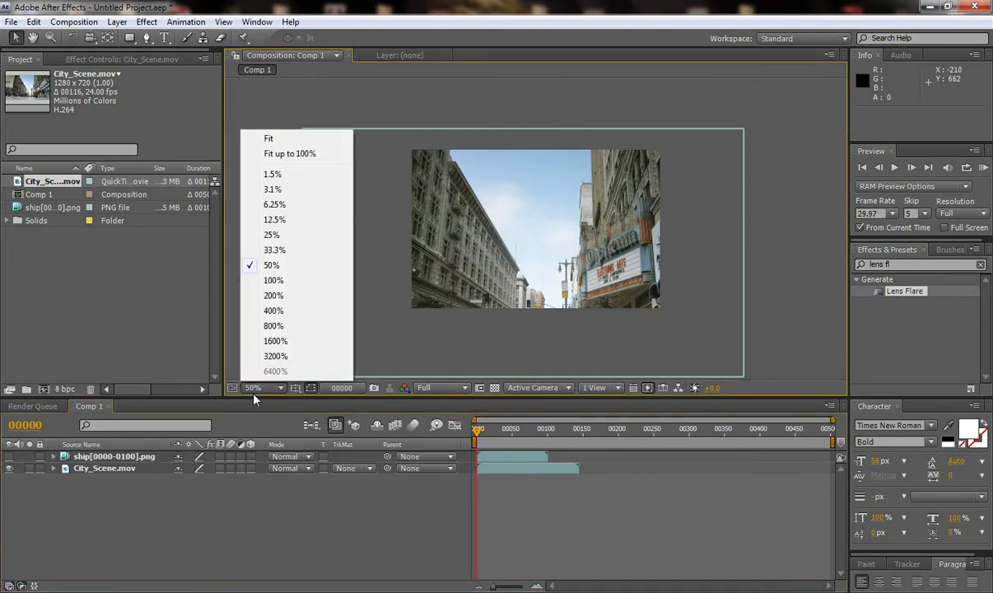
pyautogui.click(235, 317)
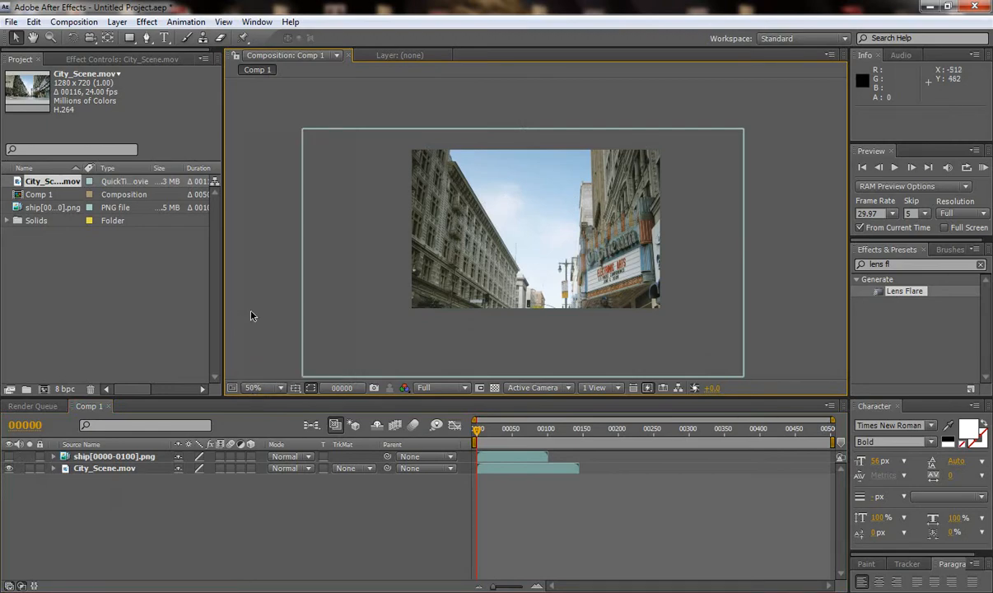
# Scale the City_Scene.mov layer to about 60%, 70% and move it to about 373, 211 so it fills the frame
pyautogui.click(318, 151)
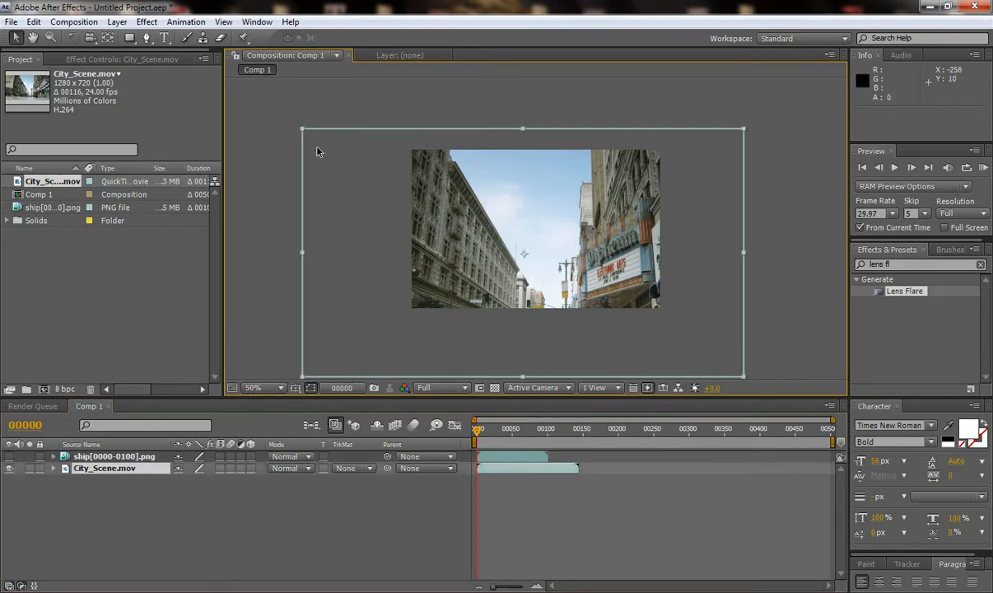
pyautogui.moveTo(306, 134); pyautogui.dragTo(402, 170)
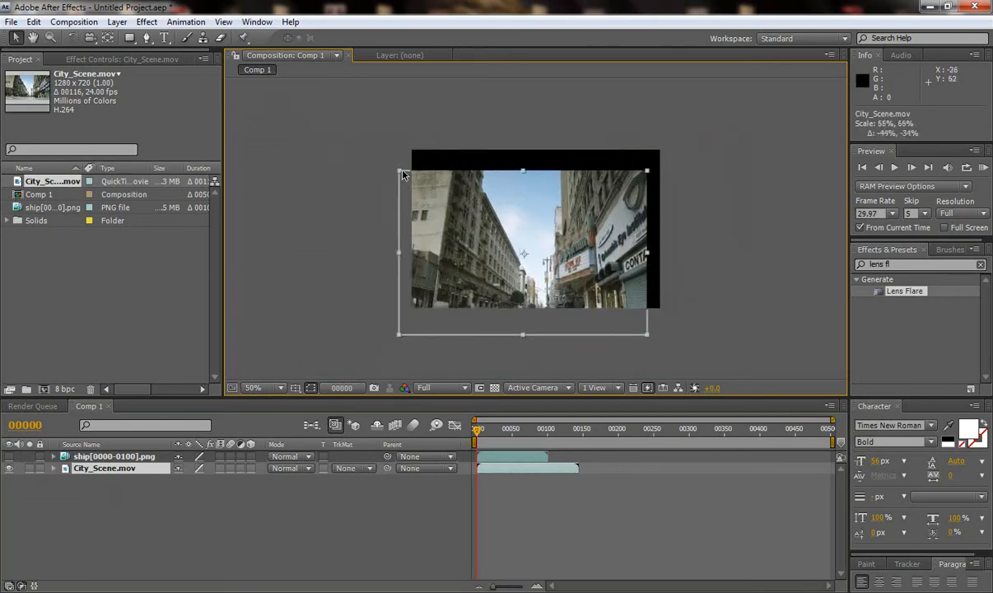
pyautogui.moveTo(435, 217); pyautogui.dragTo(445, 193)
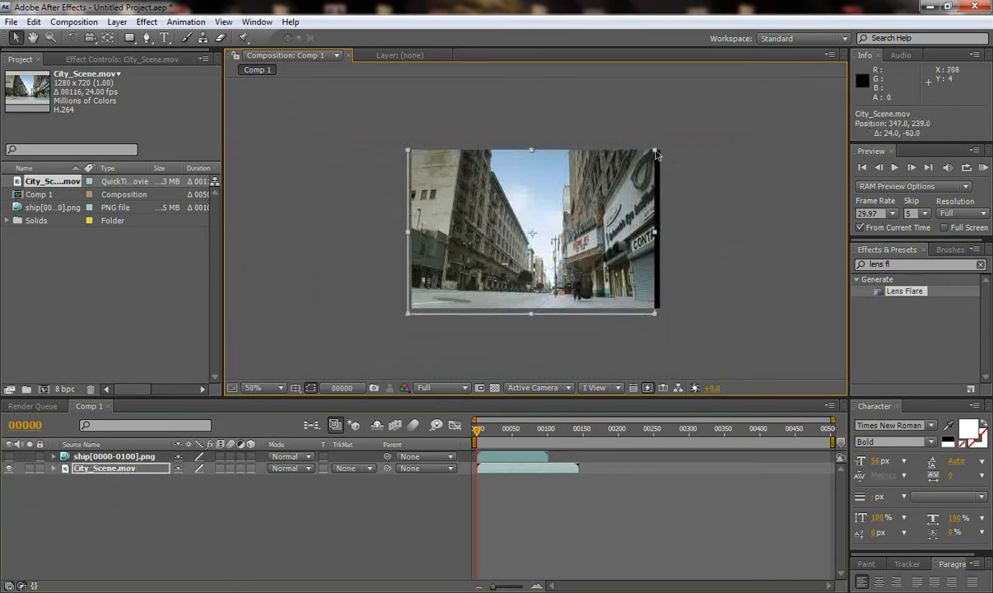
pyautogui.moveTo(656, 154); pyautogui.dragTo(666, 151)
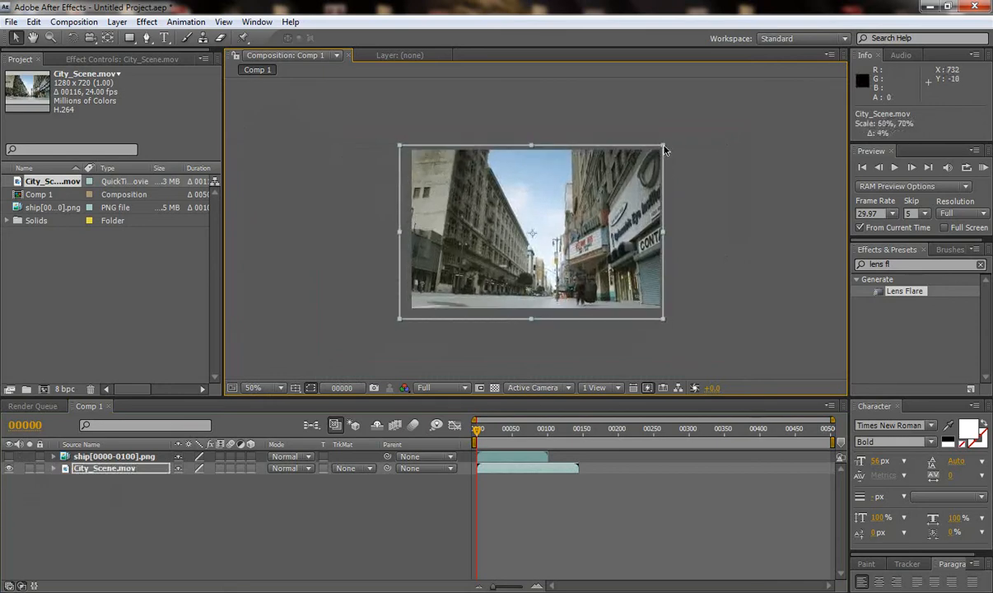
pyautogui.moveTo(577, 212); pyautogui.dragTo(585, 204)
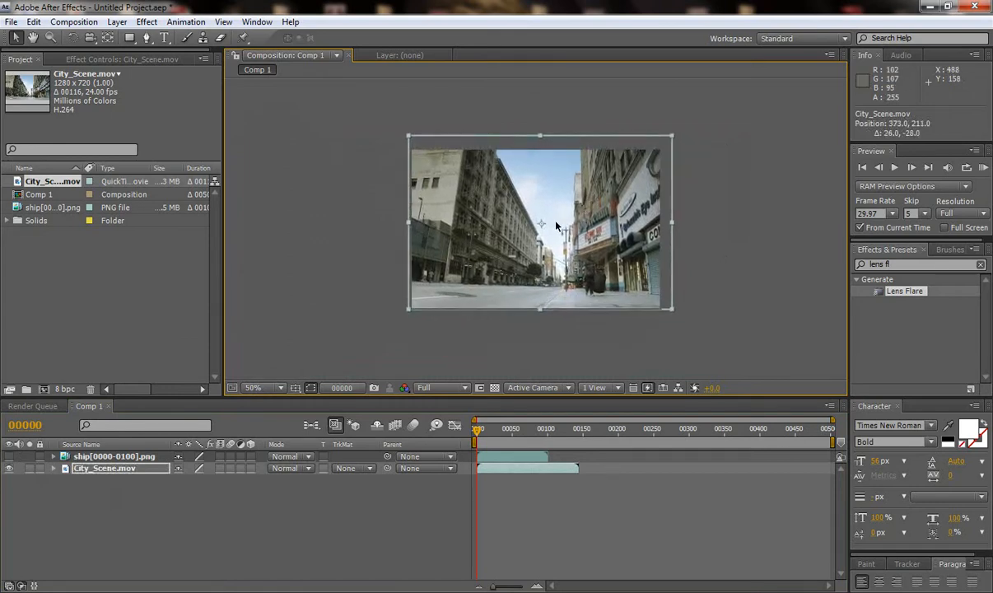
pyautogui.click(333, 315)
pyautogui.click(257, 387)
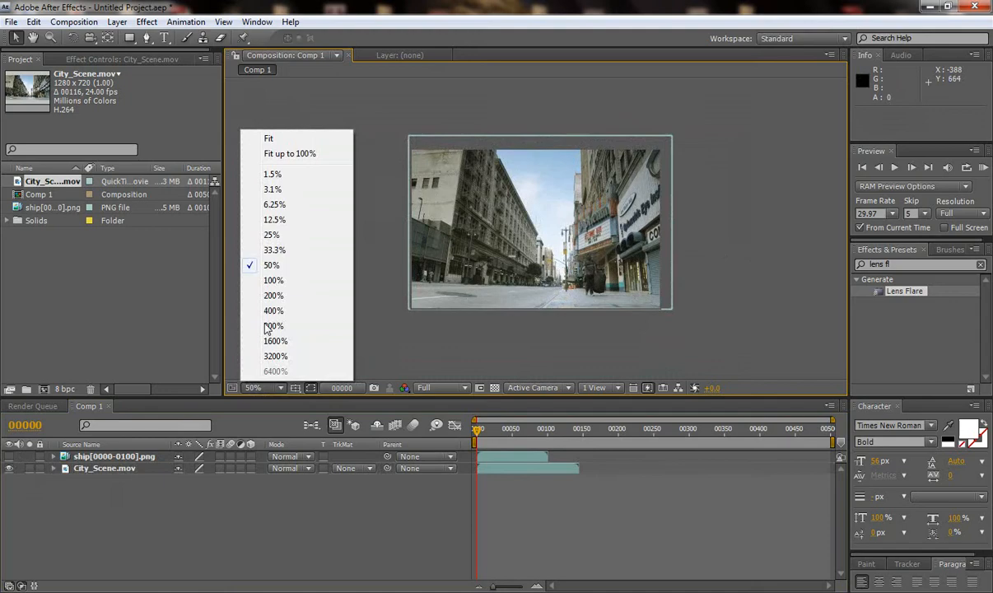
pyautogui.click(274, 280)
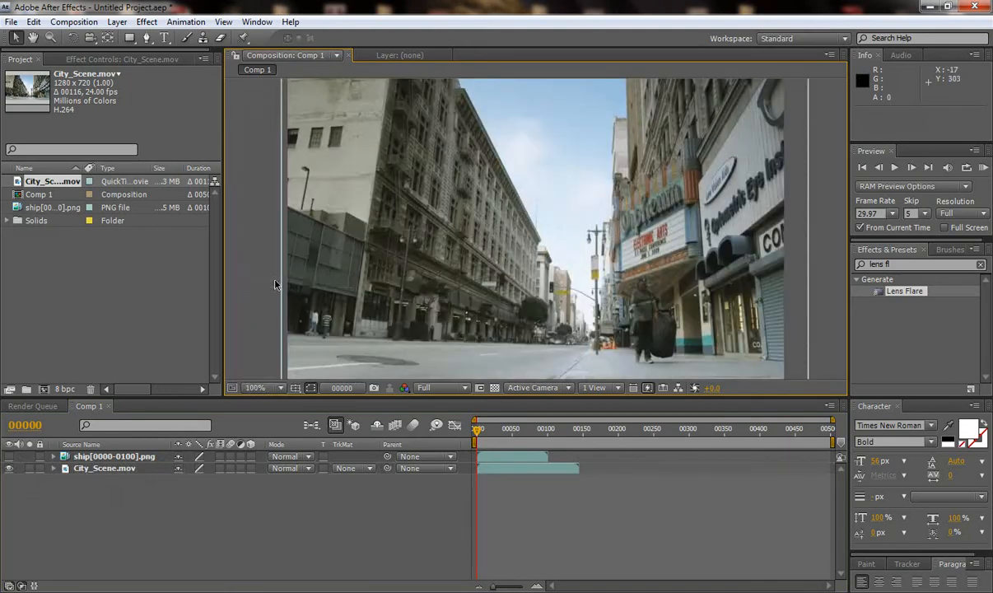
# Show the ship layer again and lock the City_Scene.mov layer
pyautogui.click(9, 457)
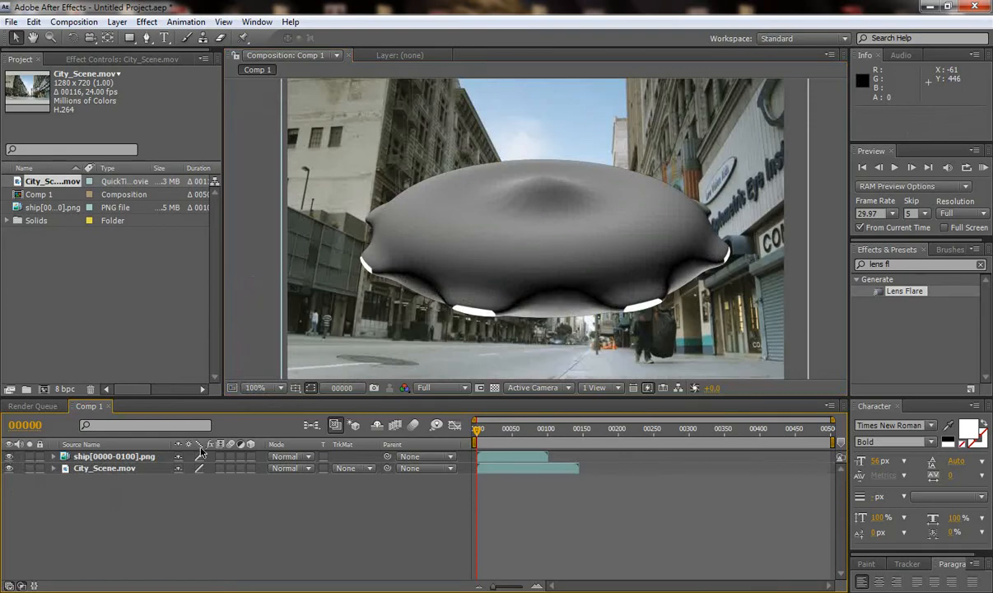
pyautogui.click(255, 388)
pyautogui.click(271, 266)
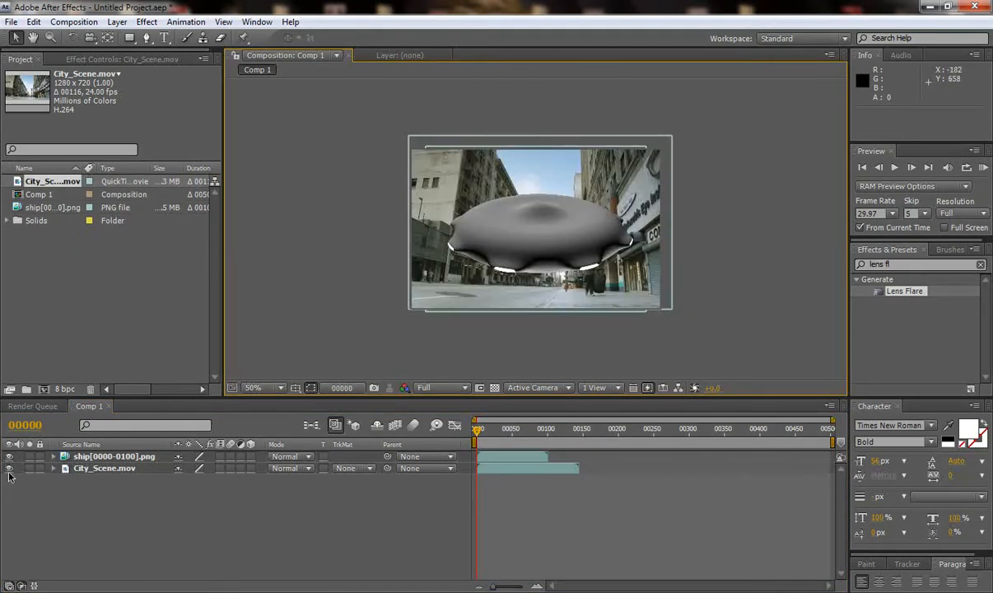
pyautogui.click(39, 469)
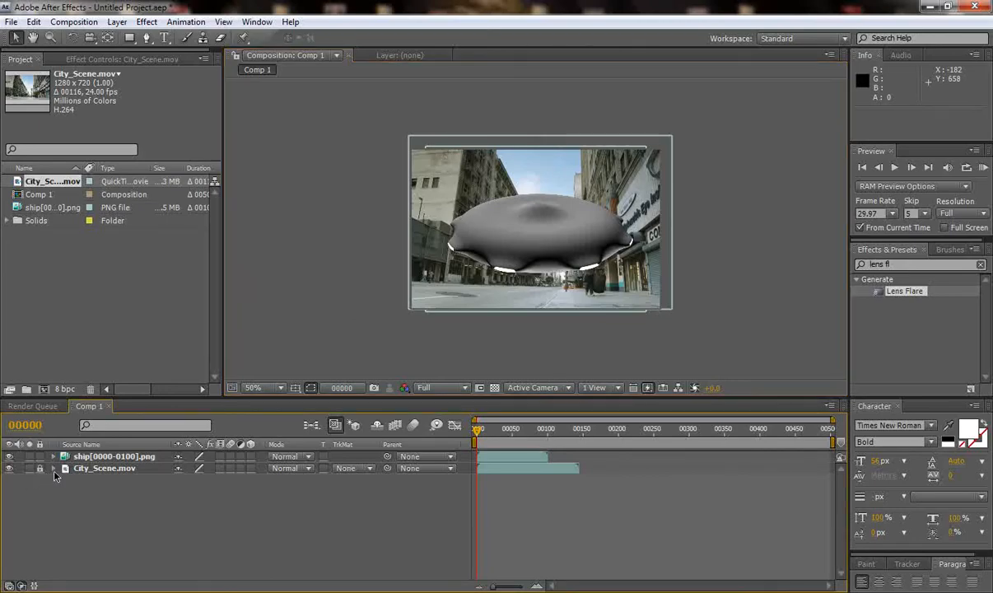
# Scale the ship down to about 12.5%, 14.2% and place it between the buildings at about 400, 232
pyautogui.click(554, 250)
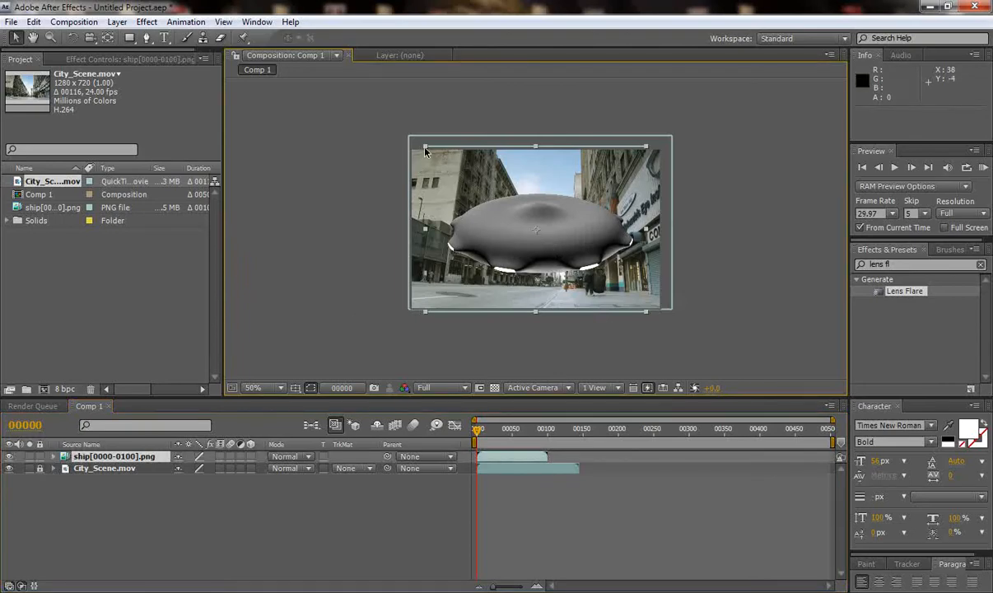
pyautogui.moveTo(425, 147); pyautogui.dragTo(527, 162)
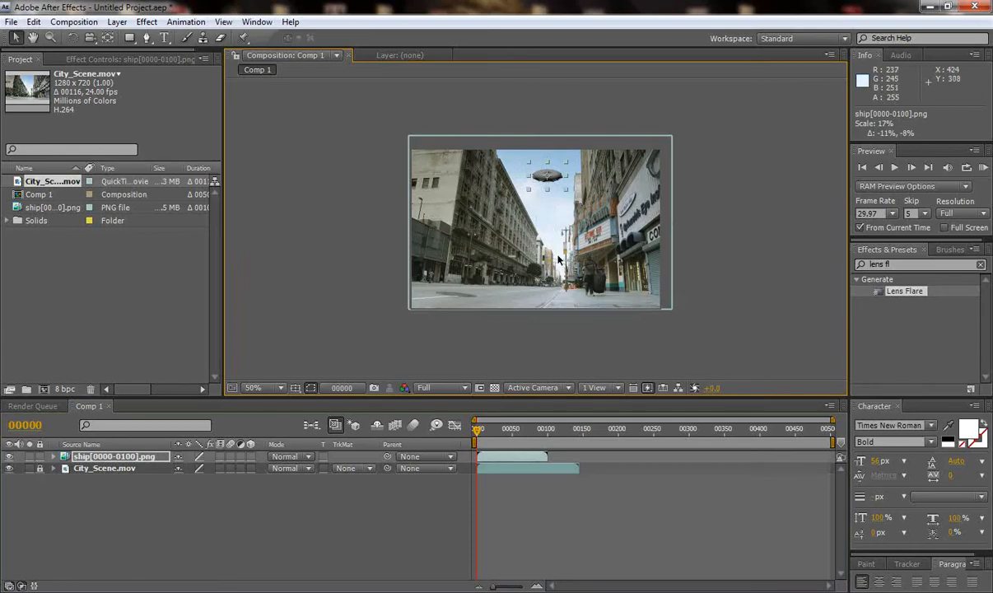
pyautogui.moveTo(542, 177); pyautogui.dragTo(543, 236)
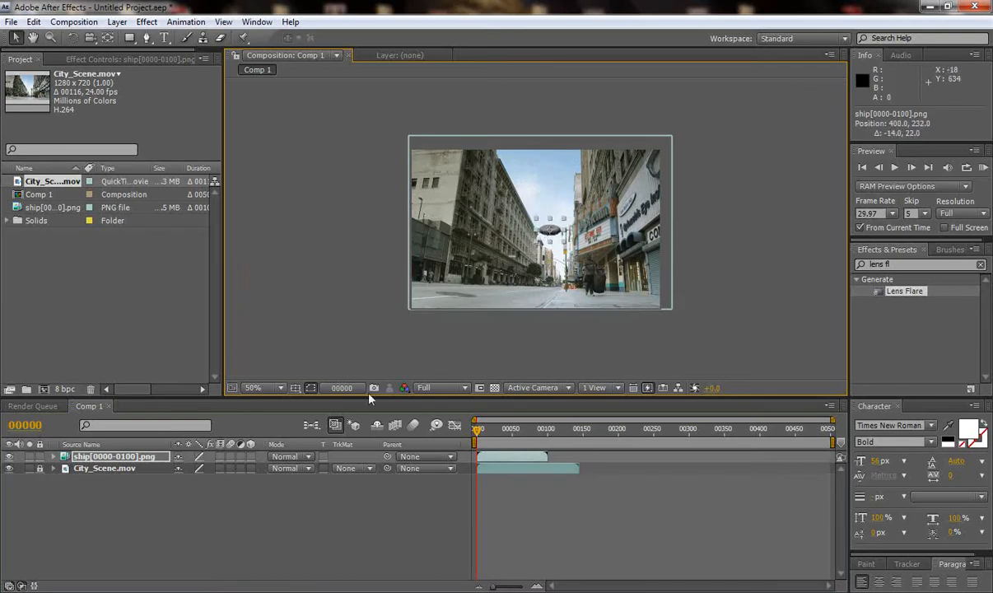
pyautogui.click(257, 390)
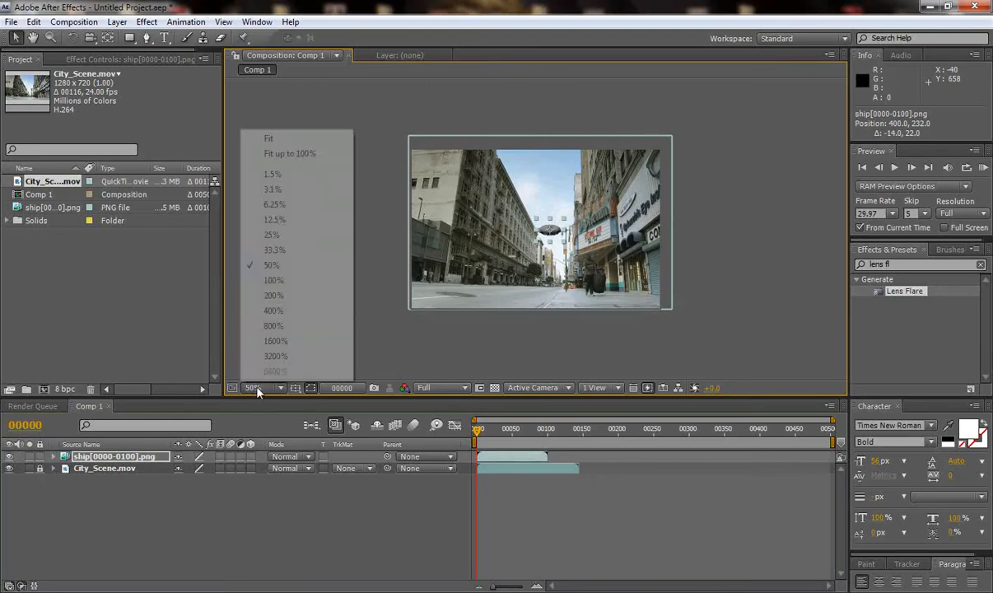
pyautogui.click(276, 281)
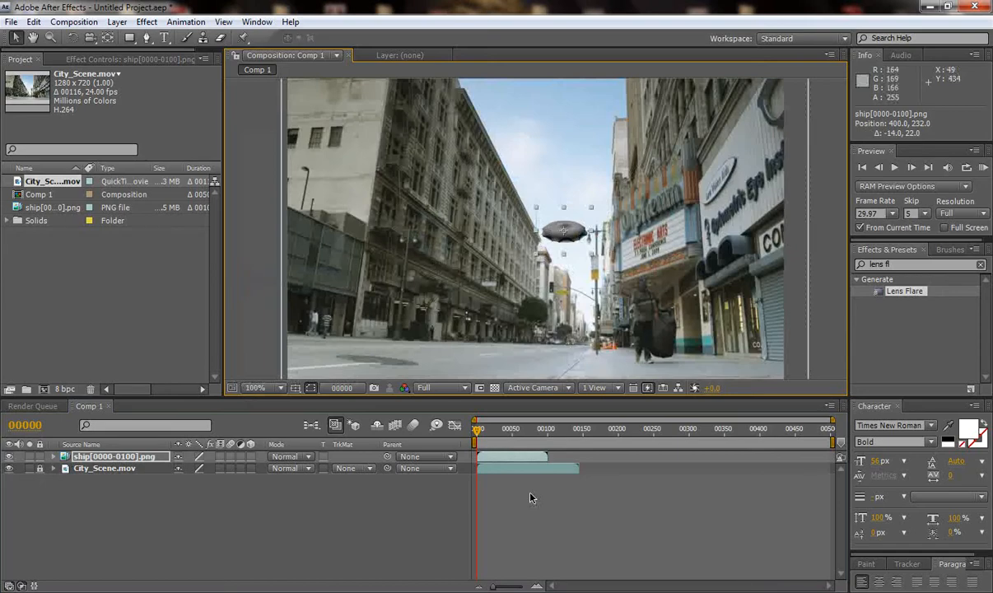
# Enable Position and Scale keyframing for the ship layer at frame 0
pyautogui.click(54, 462)
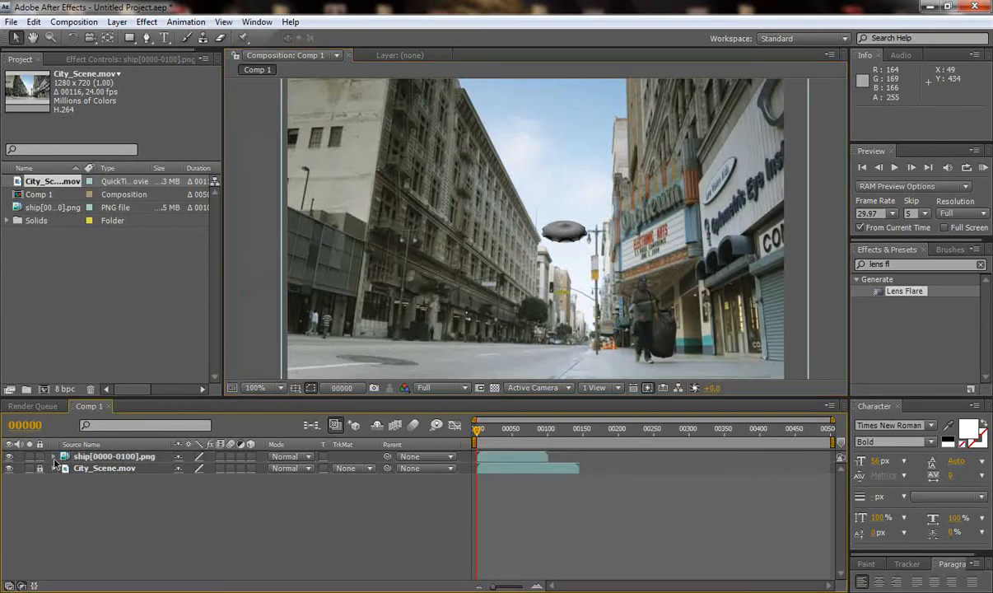
pyautogui.click(54, 457)
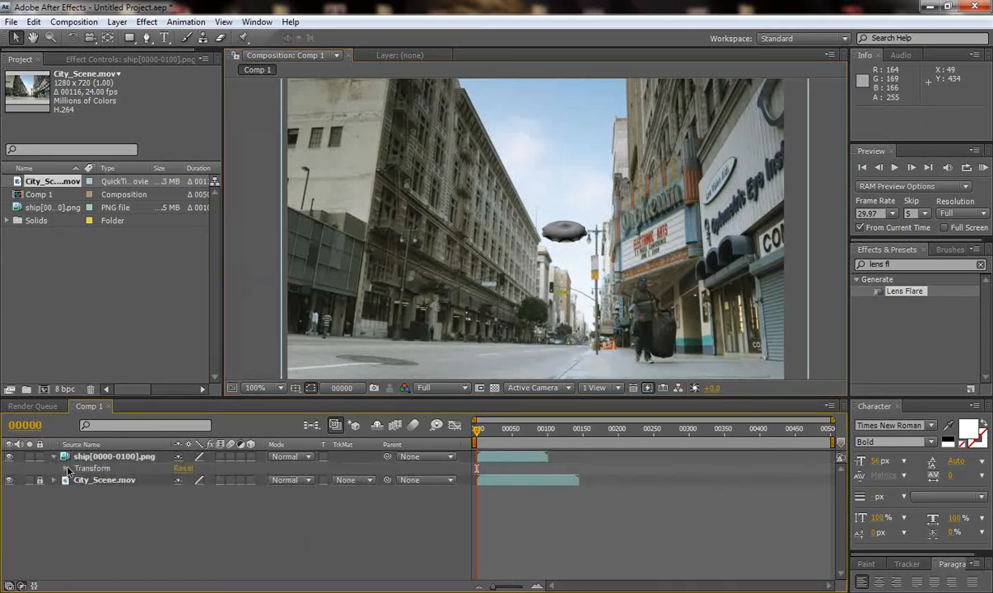
pyautogui.click(67, 468)
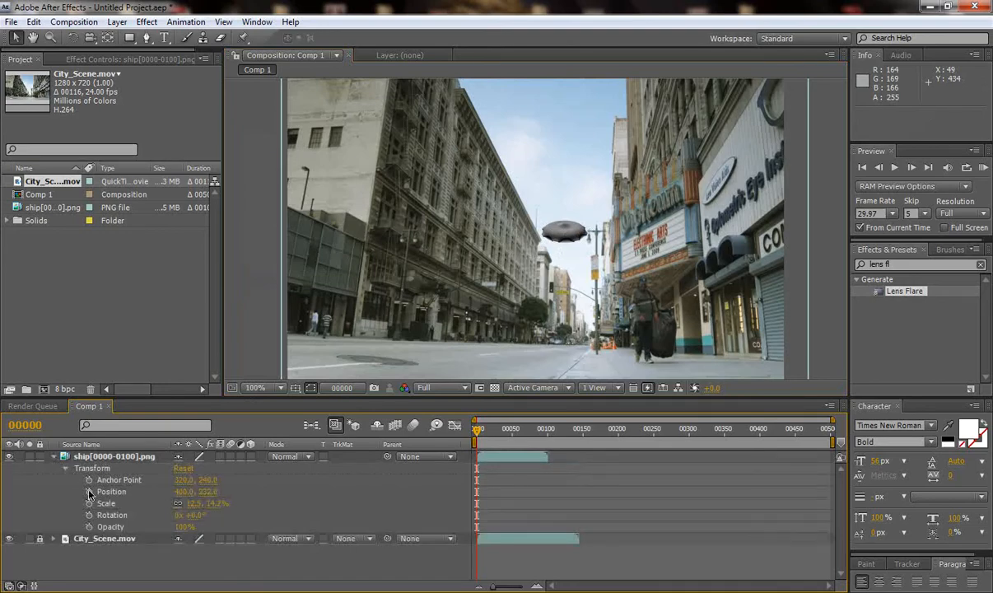
pyautogui.click(89, 492)
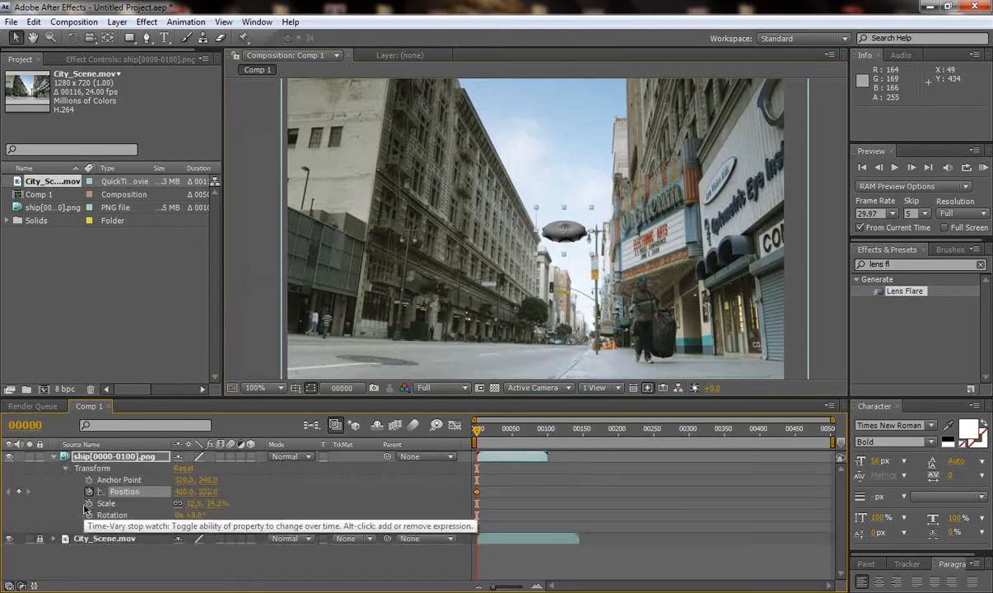
pyautogui.click(89, 504)
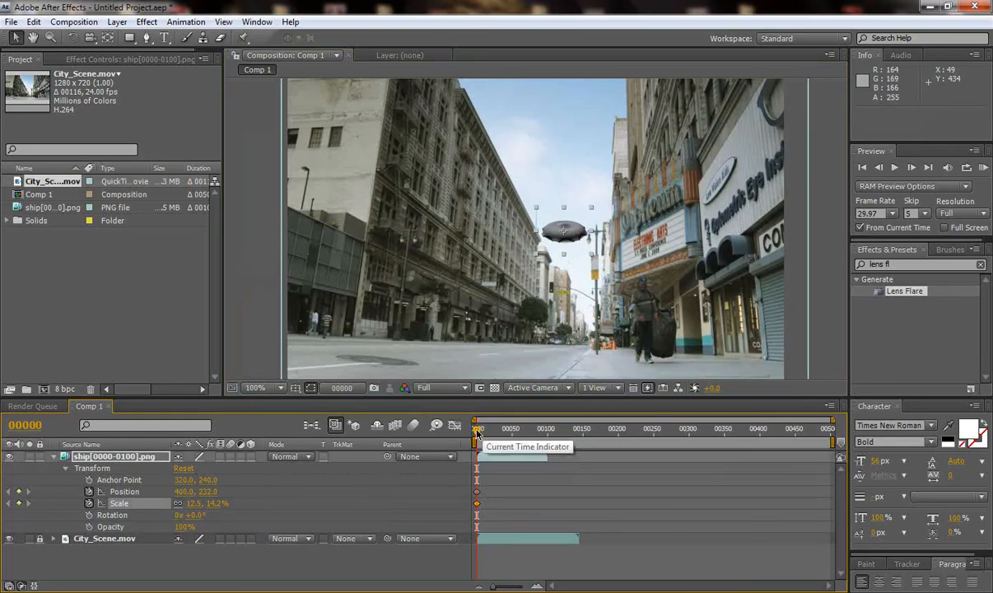
# At frame 50, enlarge the ship to about 39.4%, 31.2% and move it down the street to about 250, 333
pyautogui.moveTo(477, 432); pyautogui.dragTo(512, 436)
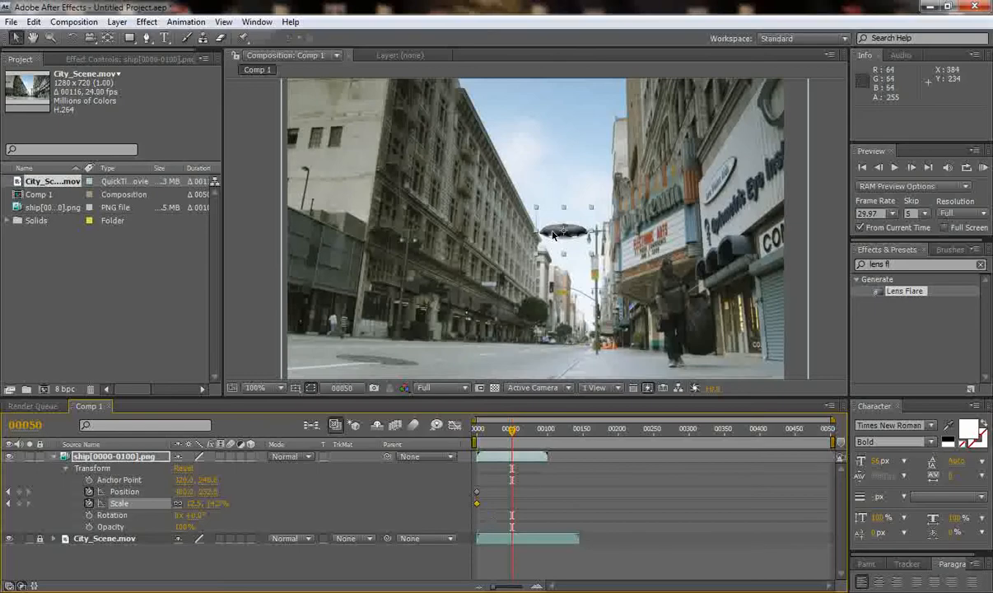
pyautogui.moveTo(552, 238); pyautogui.dragTo(376, 248)
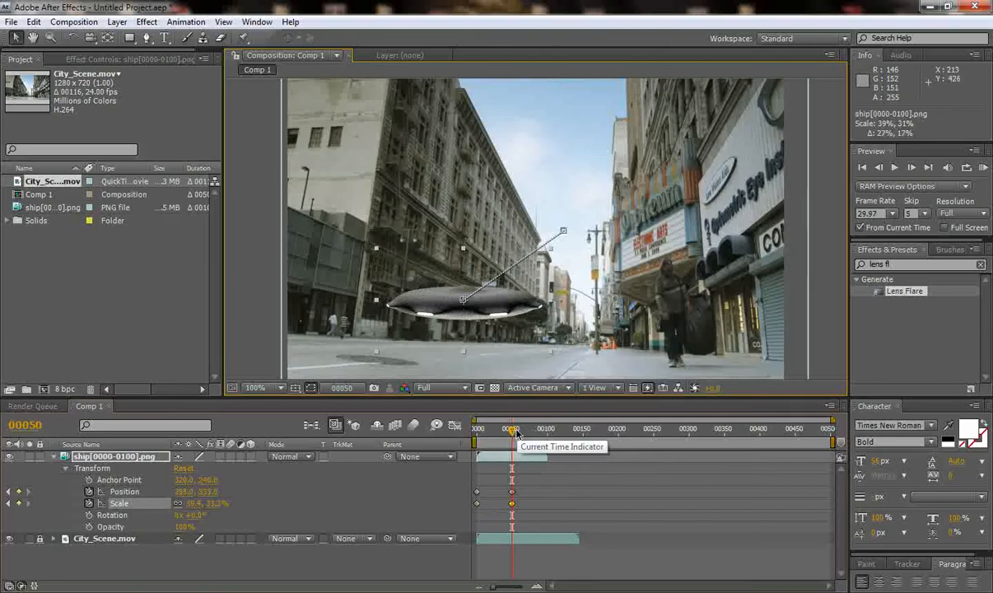
# At frame 98, move the ship out of frame to about -144, 374 and scale it to about 44%, 34%
pyautogui.moveTo(512, 434); pyautogui.dragTo(546, 434)
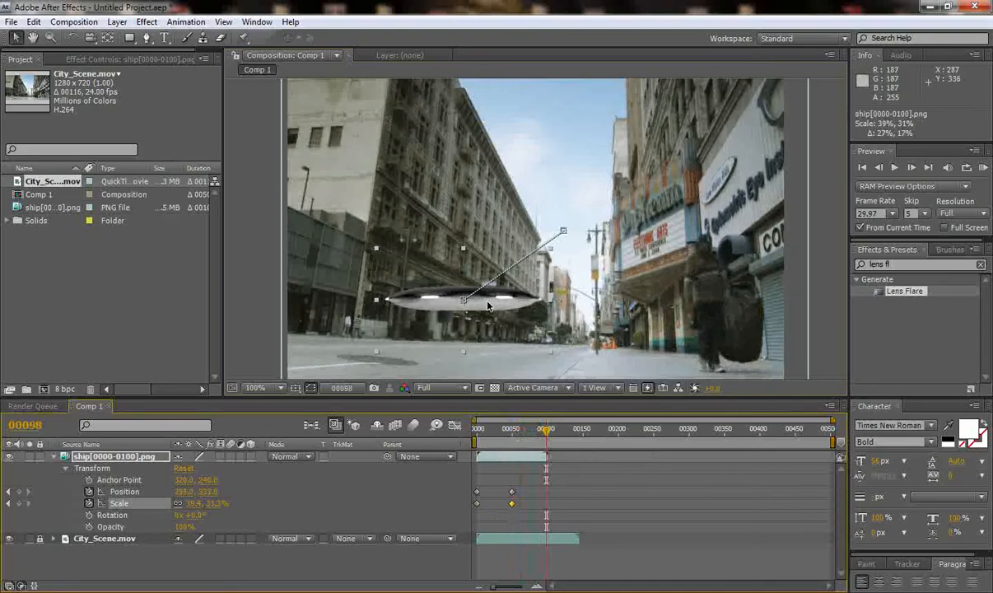
pyautogui.moveTo(493, 304); pyautogui.dragTo(235, 330)
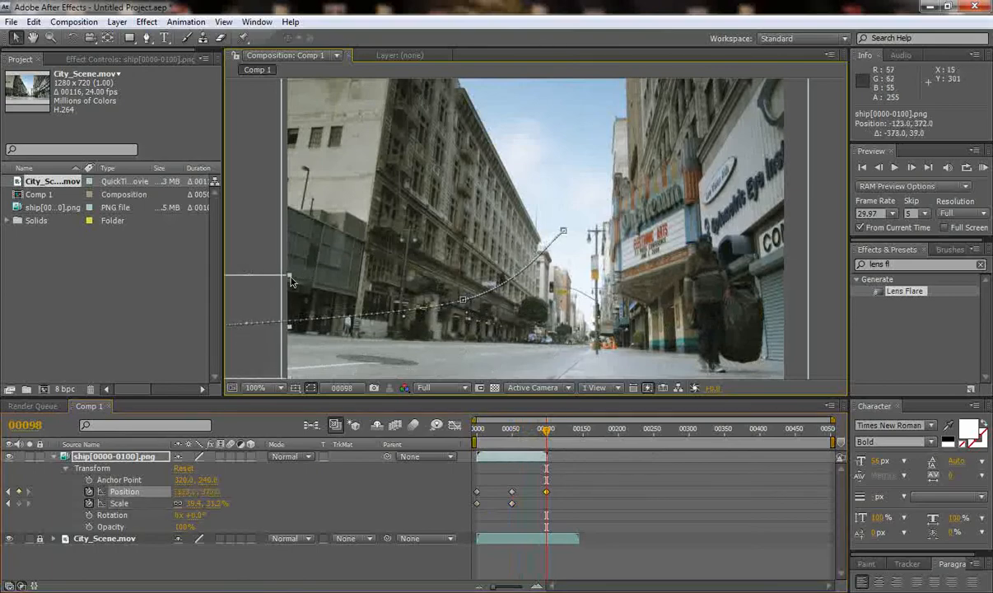
pyautogui.moveTo(290, 278); pyautogui.dragTo(301, 273)
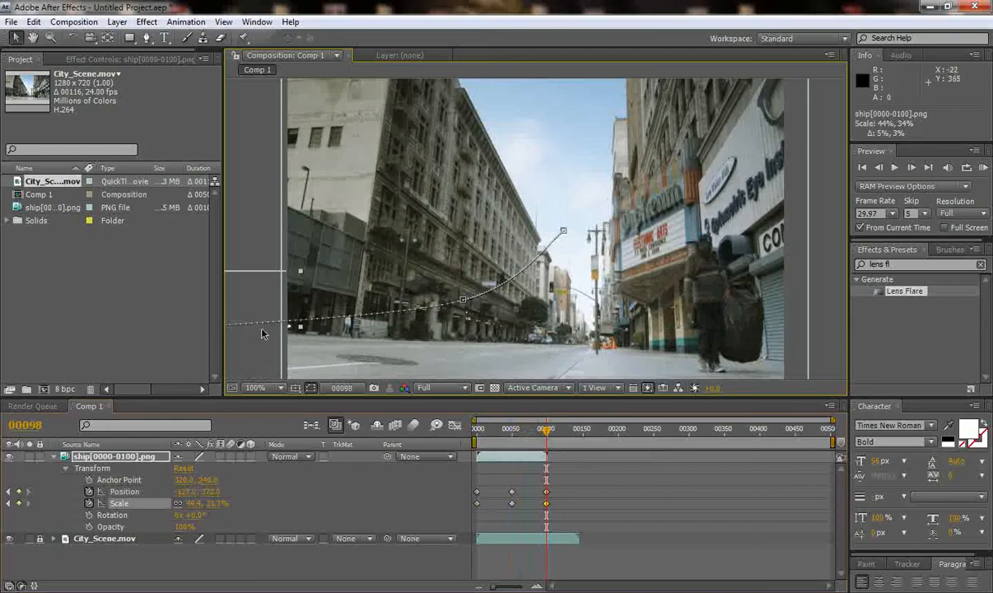
pyautogui.moveTo(262, 336); pyautogui.dragTo(241, 337)
# Return to frame 0 and play a RAM preview of the ship's flight through the street
pyautogui.moveTo(555, 431); pyautogui.dragTo(462, 462)
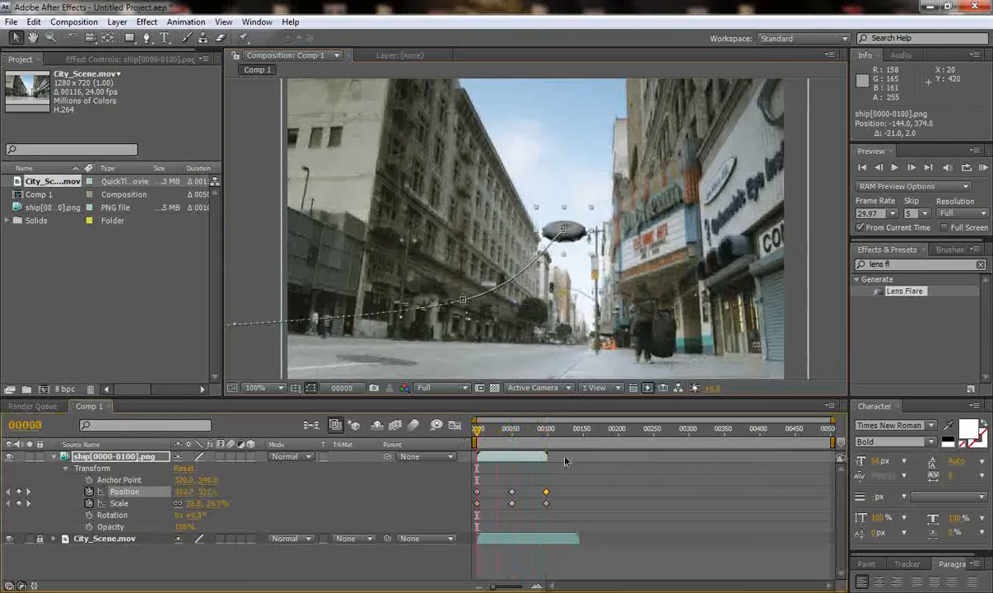
pyautogui.click(983, 169)
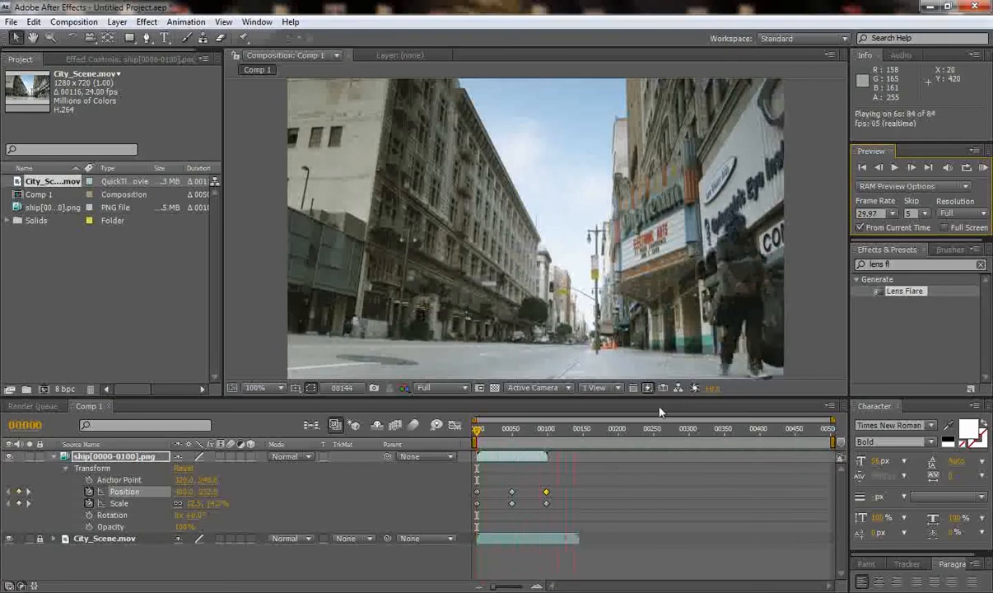
pyautogui.click(479, 439)
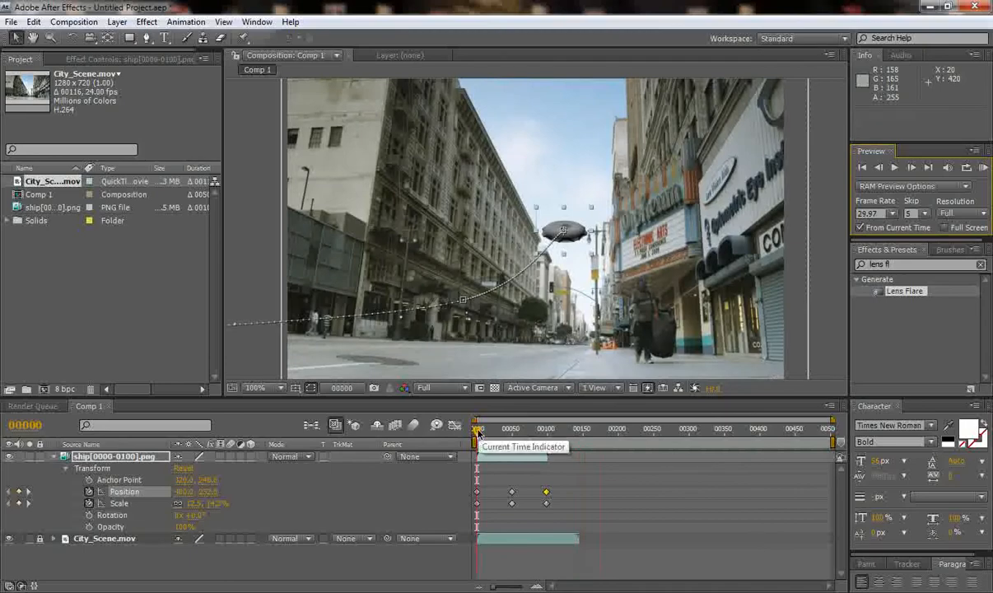
# Collapse the ship layer's properties and shift the layer in time so it starts at frame 42
pyautogui.click(53, 457)
pyautogui.click(106, 544)
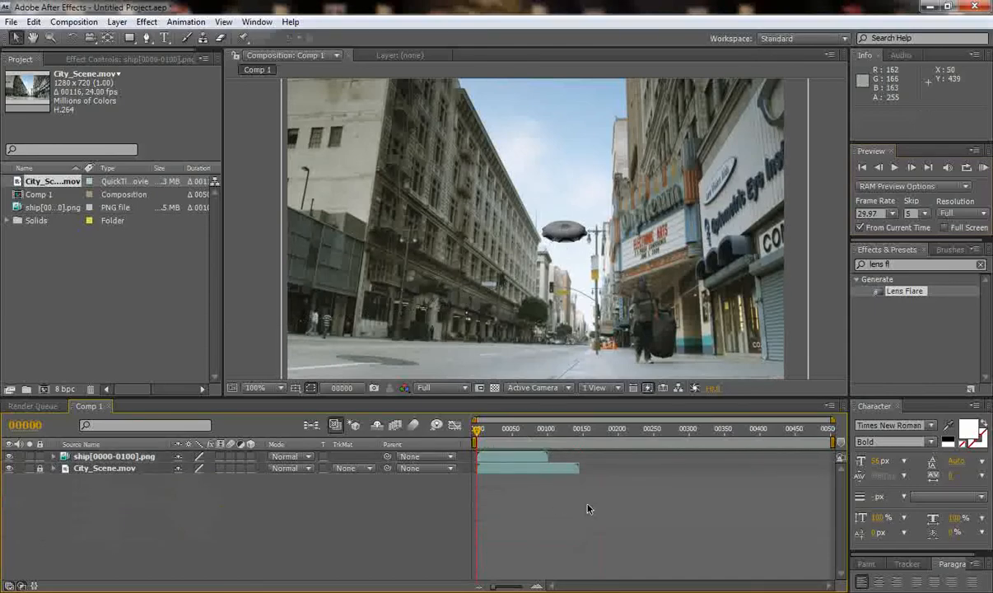
pyautogui.moveTo(587, 504); pyautogui.dragTo(502, 494)
pyautogui.click(507, 459)
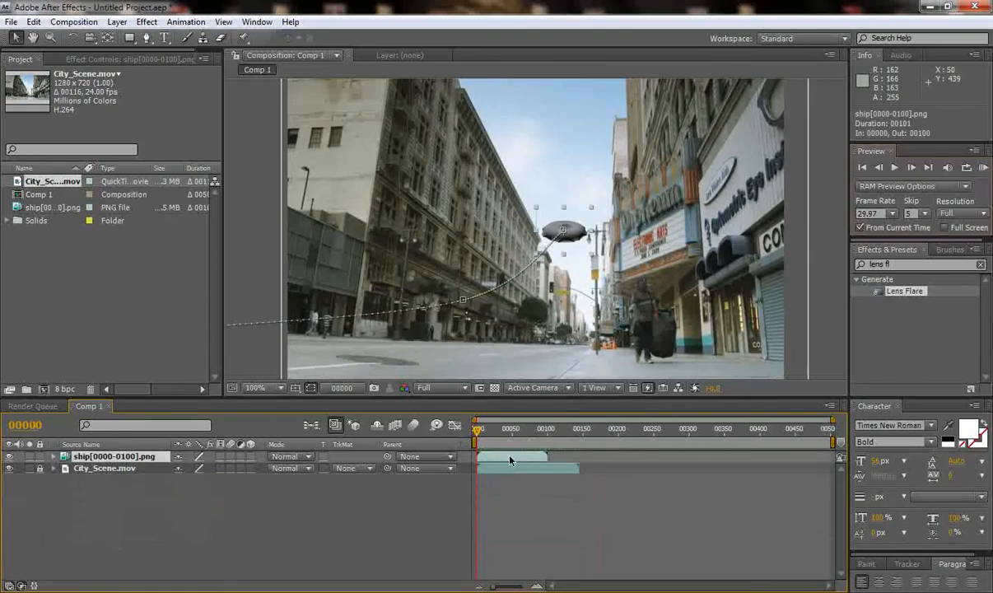
pyautogui.moveTo(508, 458); pyautogui.dragTo(540, 458)
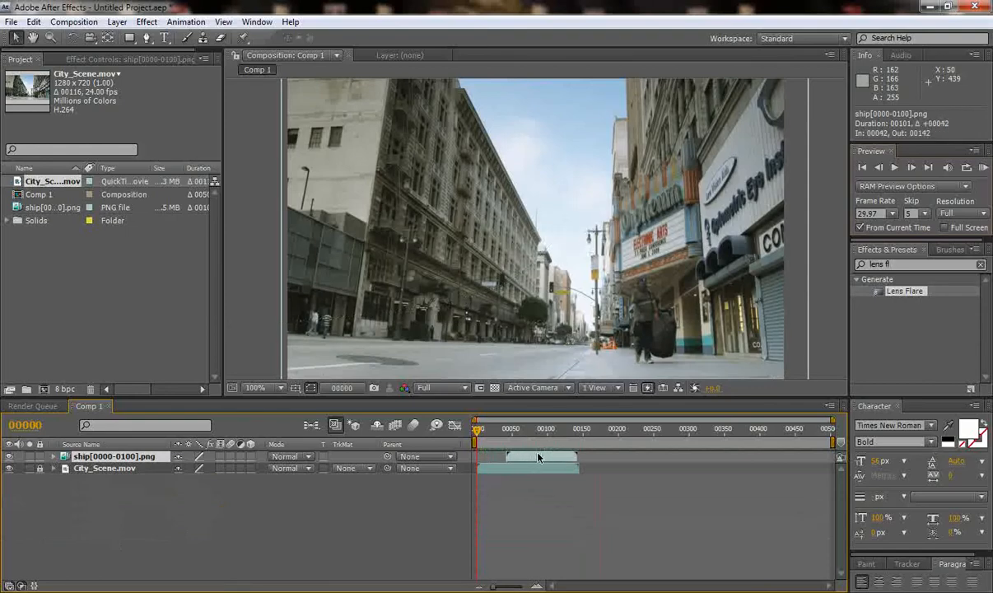
# At frame 42, enable Opacity keyframing for the ship layer and set its opacity to 0%
pyautogui.moveTo(477, 432); pyautogui.dragTo(508, 438)
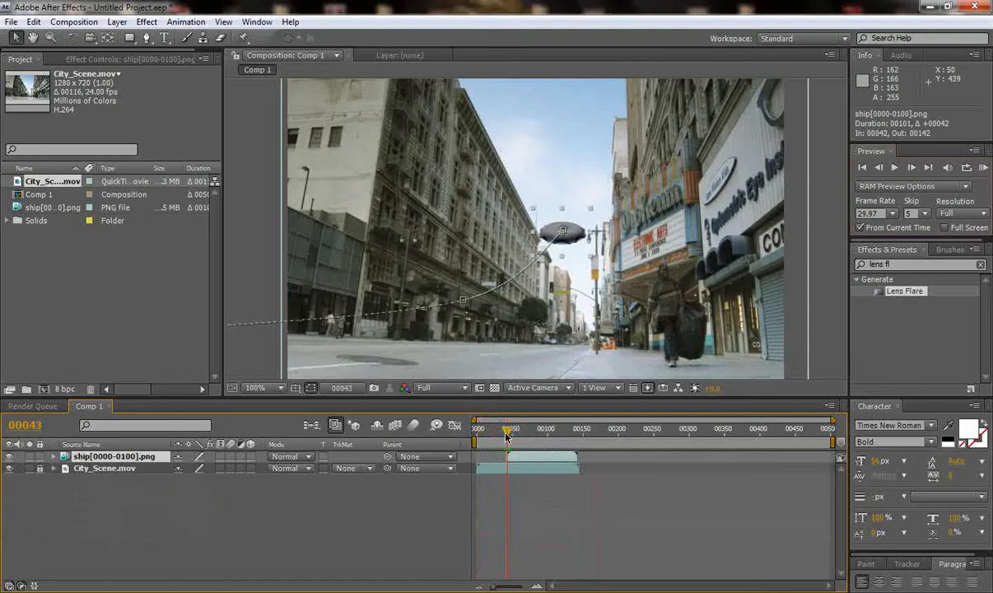
pyautogui.click(54, 457)
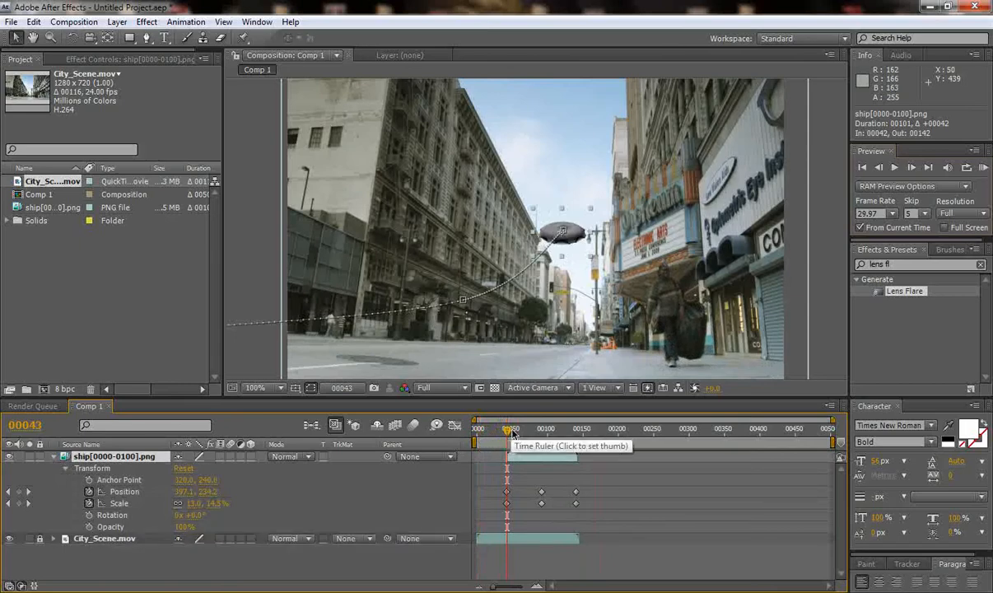
pyautogui.click(879, 168)
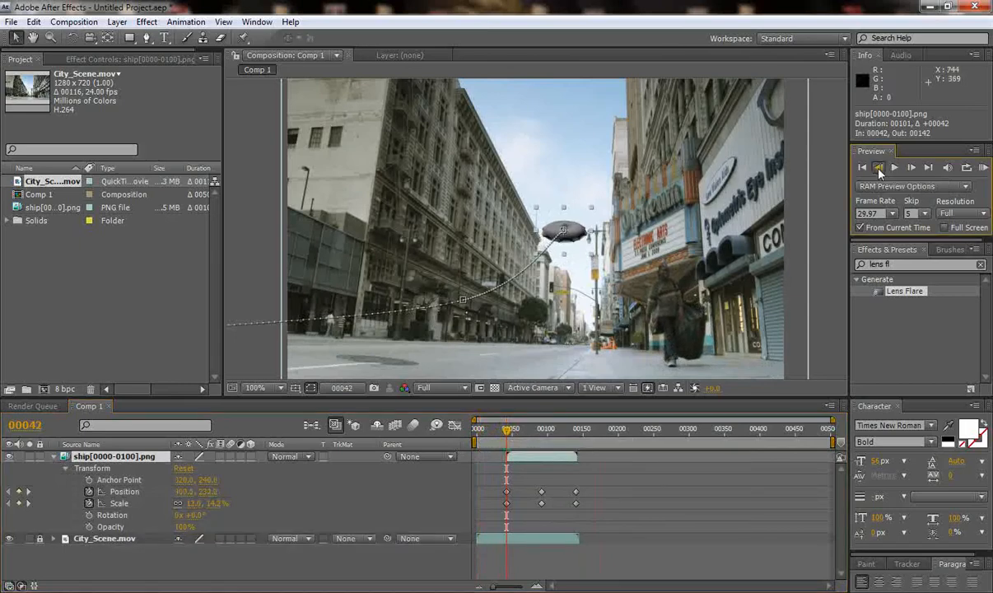
pyautogui.click(879, 168)
pyautogui.click(912, 169)
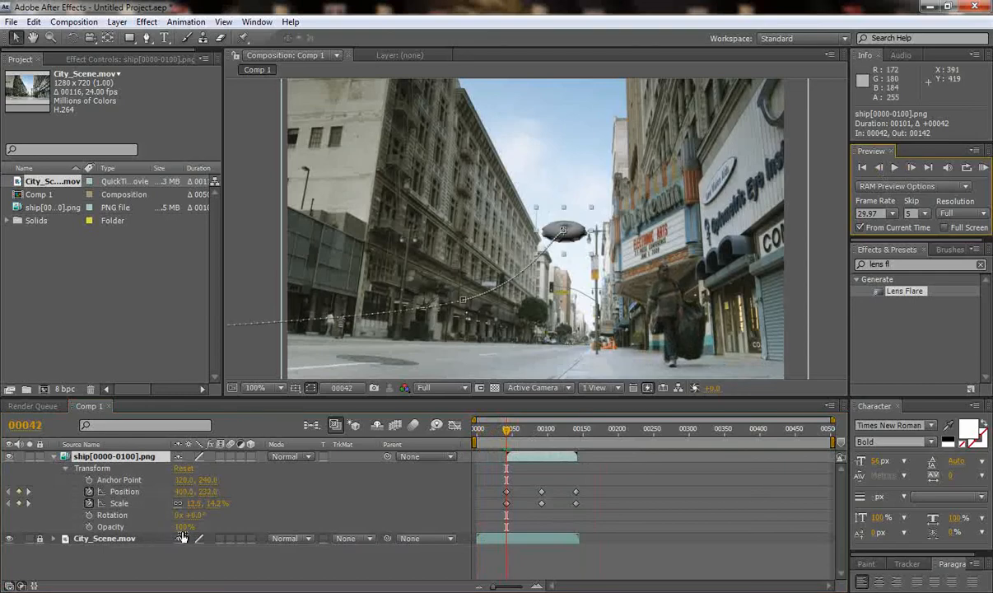
pyautogui.click(88, 526)
pyautogui.moveTo(181, 533); pyautogui.dragTo(38, 508)
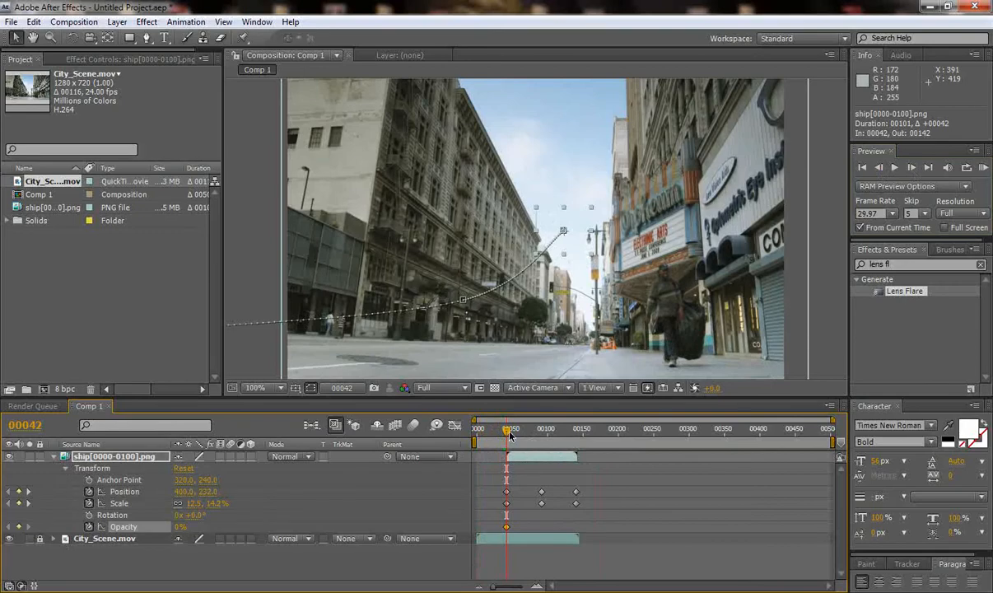
# Advance to frame 49 and set the ship layer's opacity to 100% to complete the fade-in
pyautogui.click(910, 168)
pyautogui.click(911, 168)
pyautogui.click(911, 167)
pyautogui.click(911, 167)
pyautogui.click(911, 167)
pyautogui.click(911, 167)
pyautogui.click(911, 167)
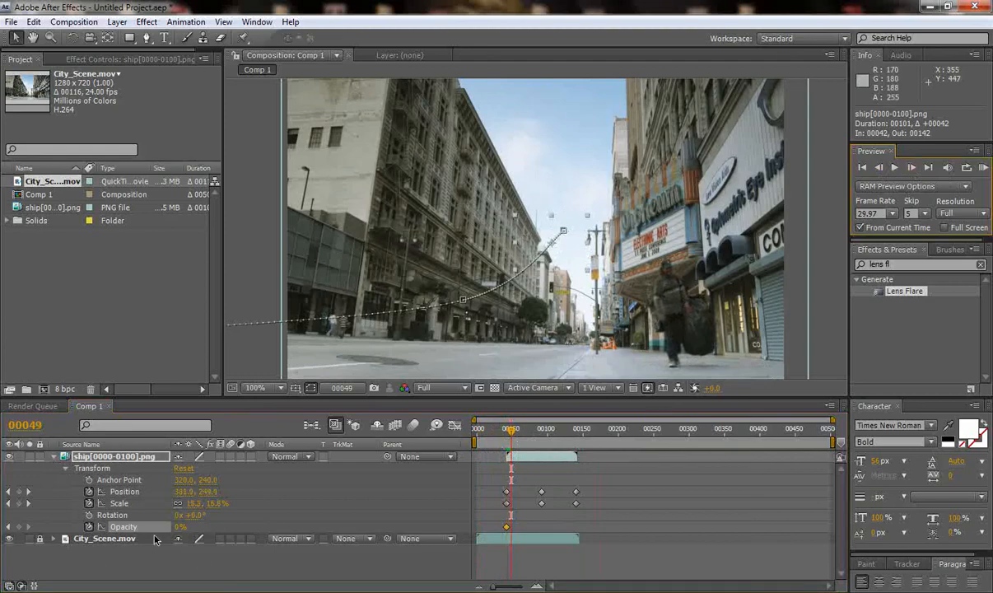
pyautogui.moveTo(179, 534); pyautogui.dragTo(334, 505)
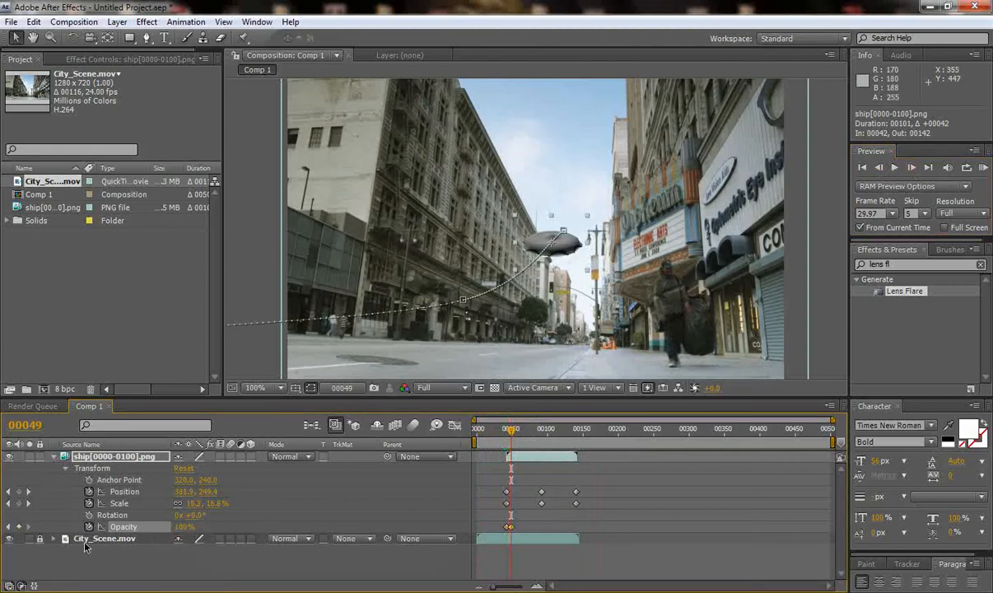
# Review the ship's fade-in by scrubbing through it and step back to frame 41
pyautogui.moveTo(512, 433)
pyautogui.mouseDown()
pyautogui.moveTo(499, 439)
pyautogui.moveTo(511, 448)
pyautogui.mouseUp()
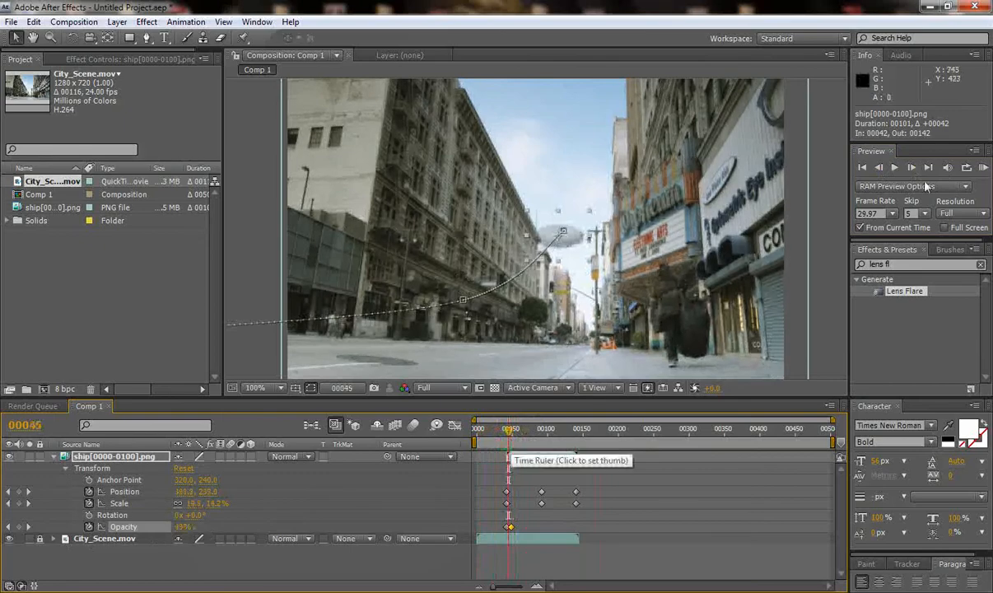
pyautogui.click(878, 167)
pyautogui.click(878, 167)
pyautogui.click(877, 167)
pyautogui.click(878, 167)
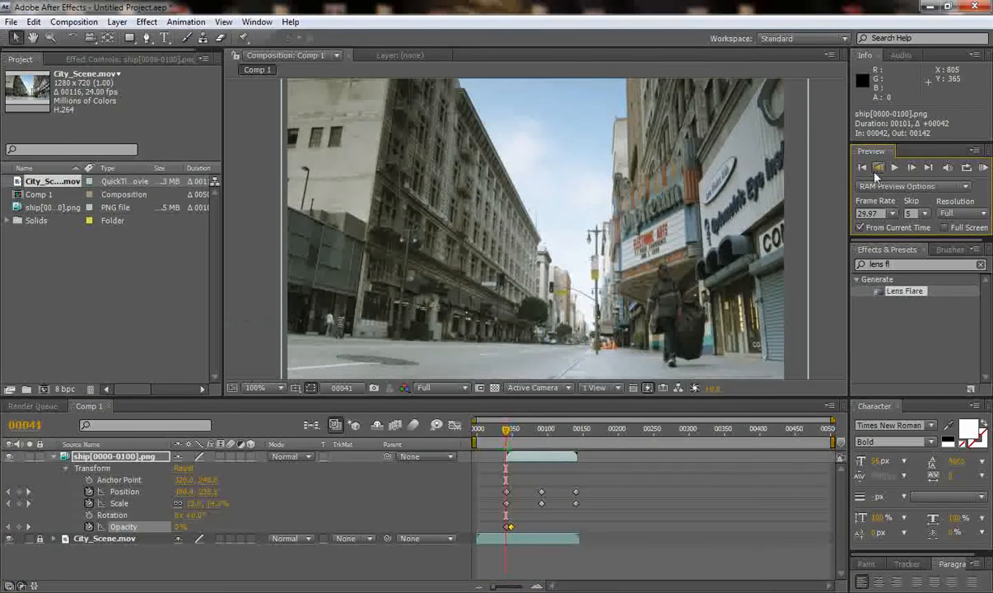
# Collapse the ship layer's properties and create a black solid layer at the composition's size
pyautogui.click(59, 459)
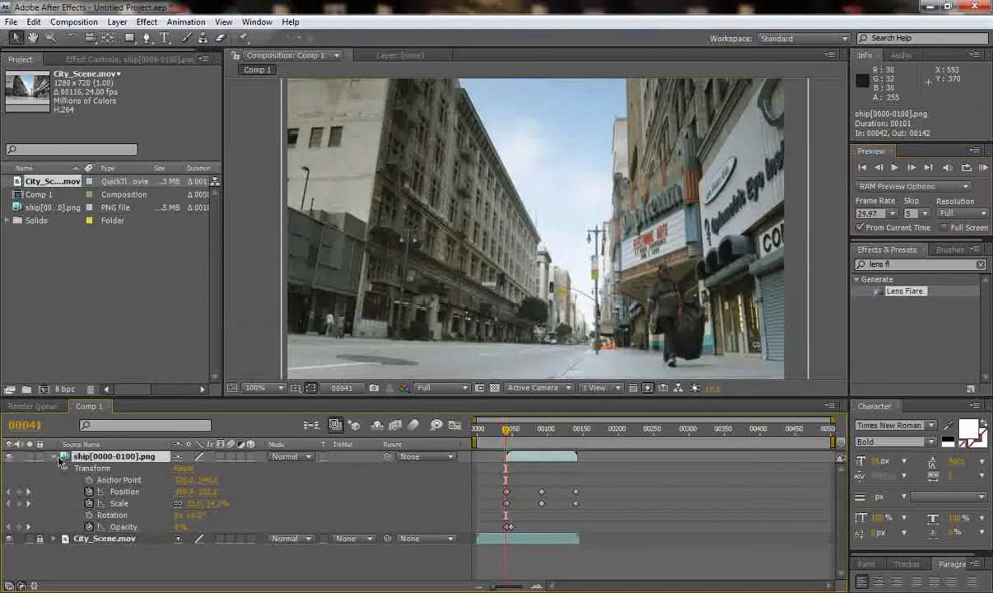
pyautogui.click(55, 457)
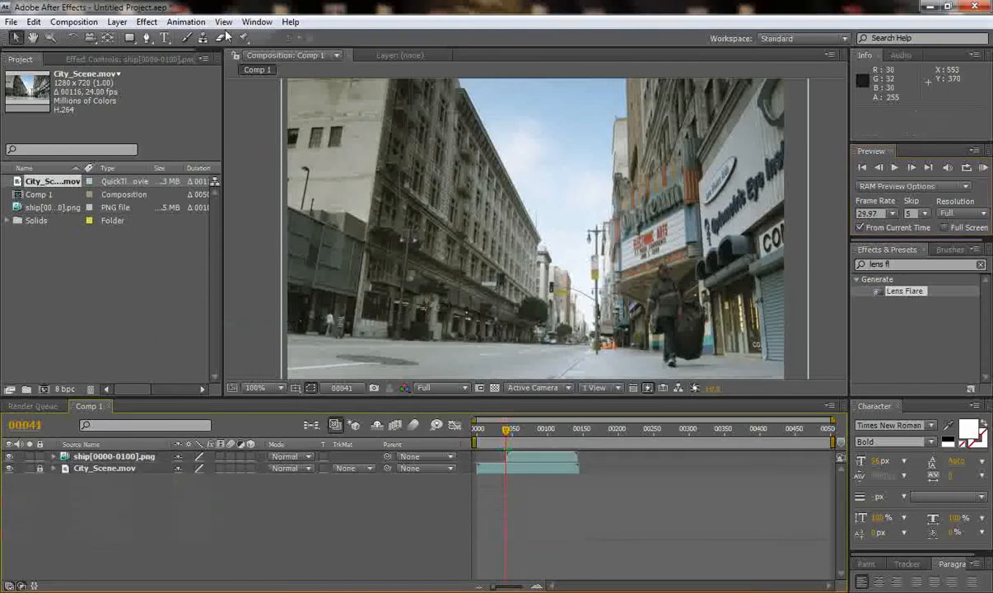
pyautogui.click(148, 22)
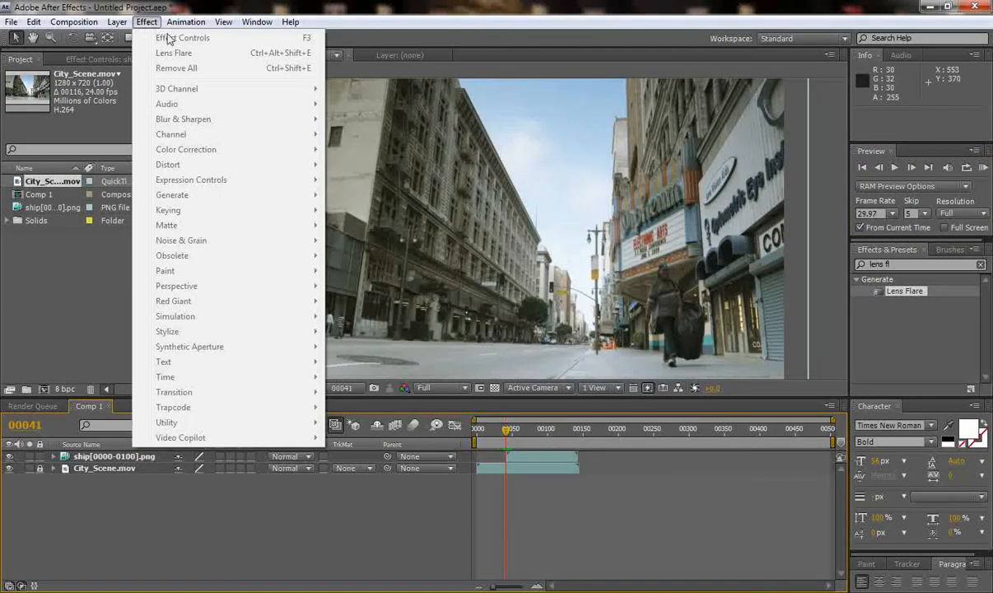
pyautogui.moveTo(115, 25)
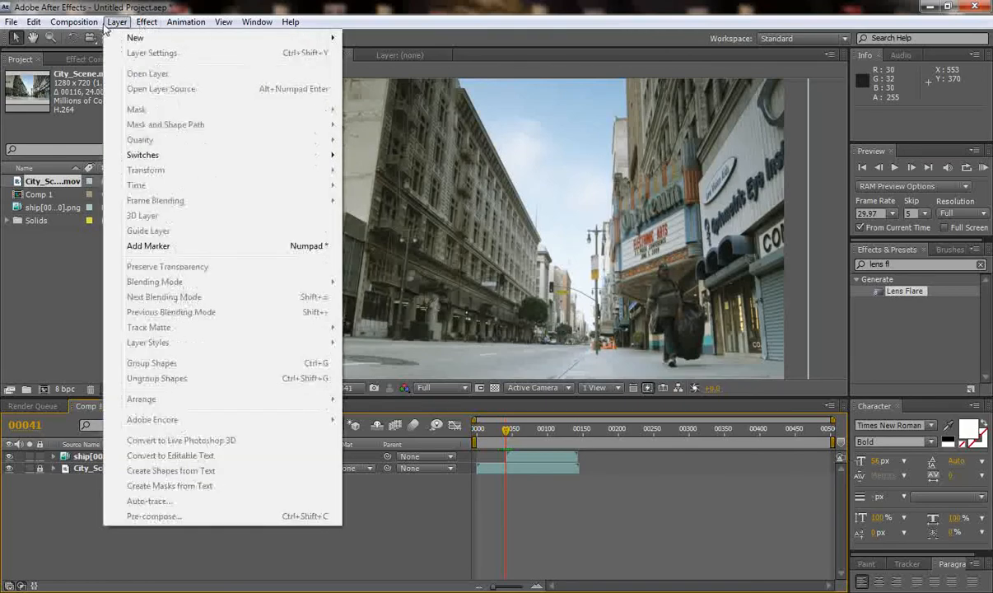
pyautogui.moveTo(328, 38)
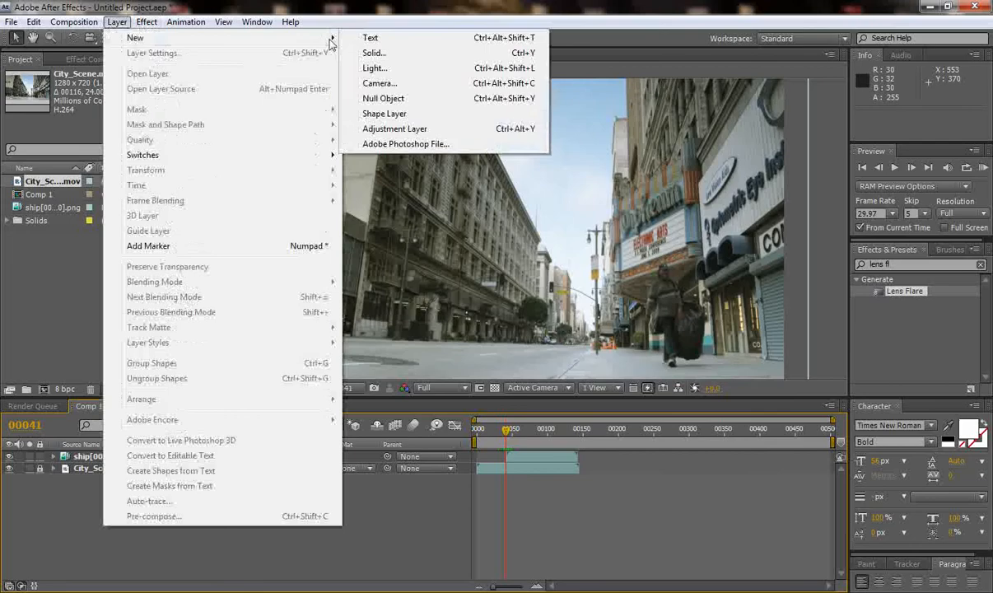
pyautogui.click(387, 53)
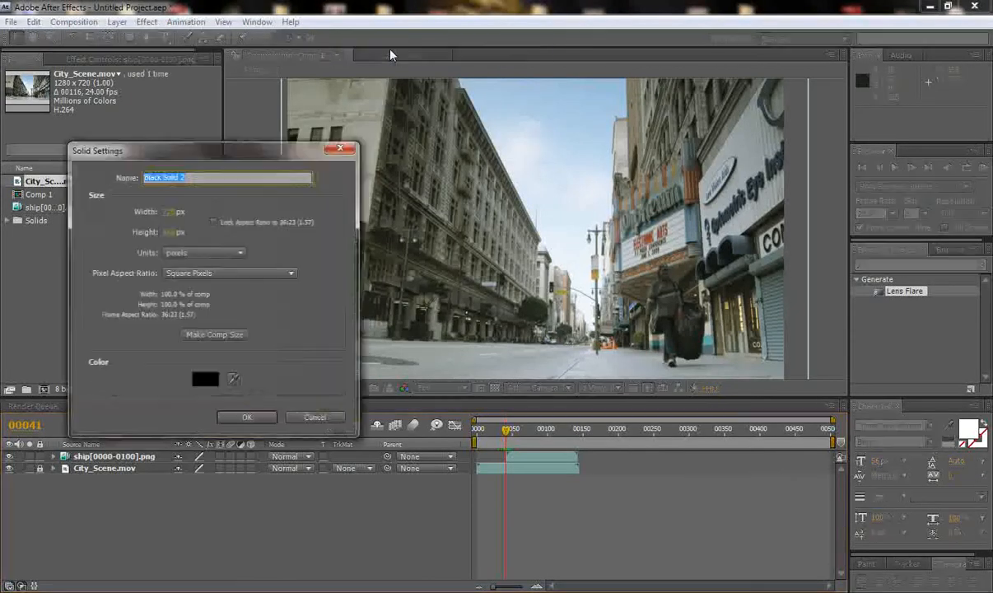
pyautogui.click(249, 419)
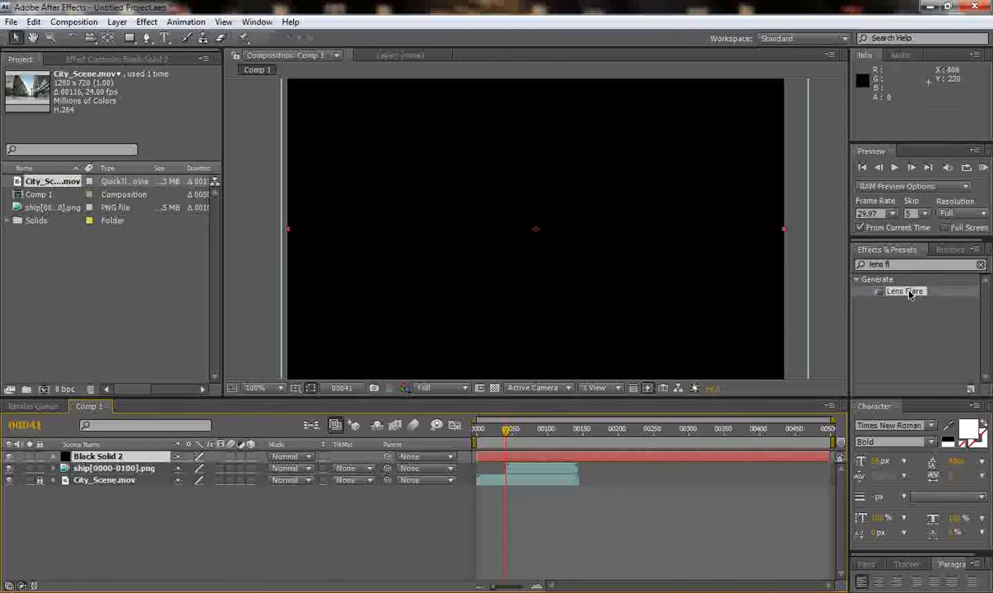
# Apply the Lens Flare effect to the black solid and move the flare centre to about 515, 152
pyautogui.moveTo(909, 294); pyautogui.dragTo(549, 233)
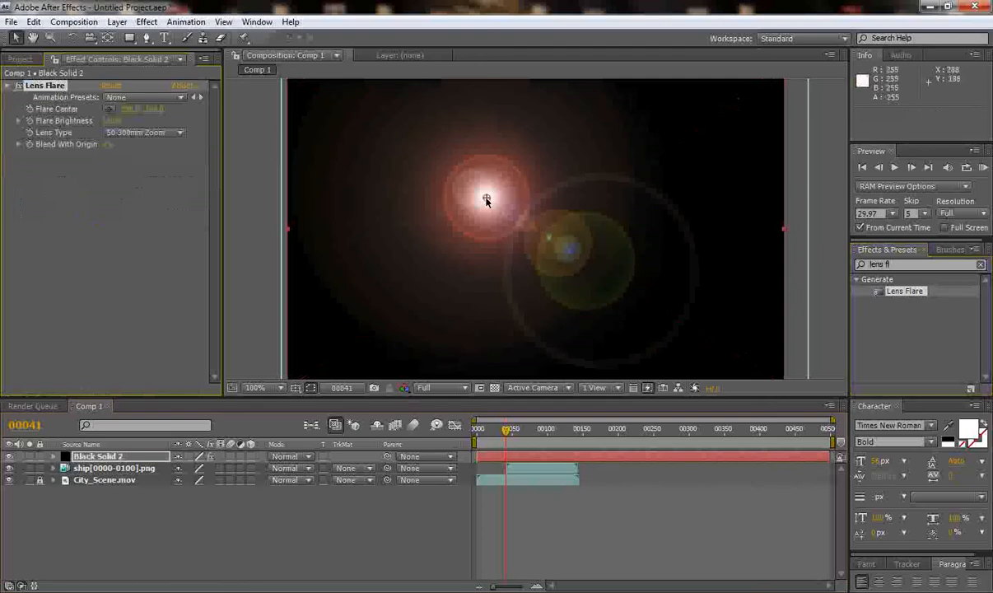
pyautogui.moveTo(486, 200); pyautogui.dragTo(533, 212)
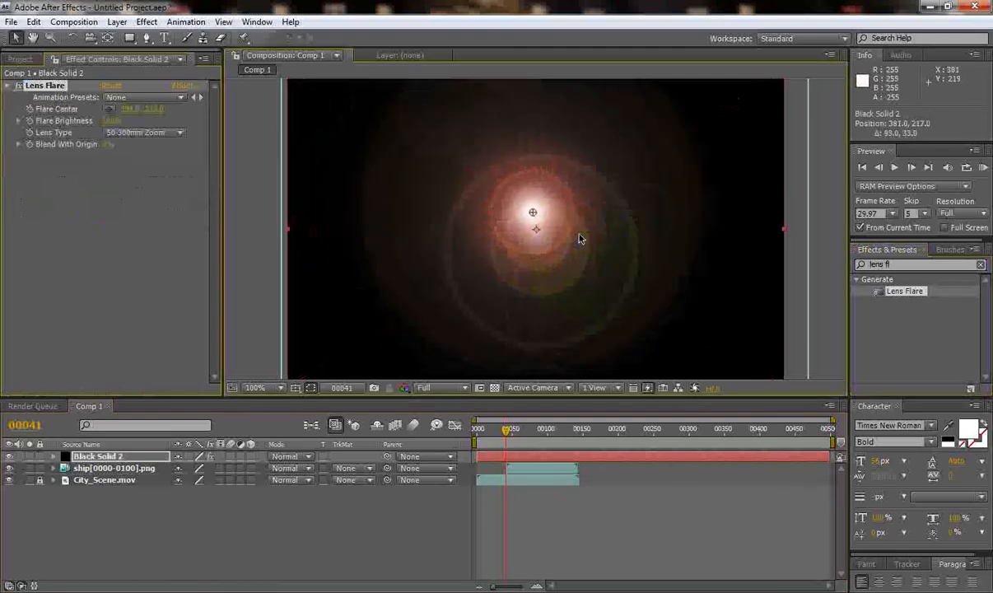
pyautogui.moveTo(580, 238); pyautogui.dragTo(644, 178)
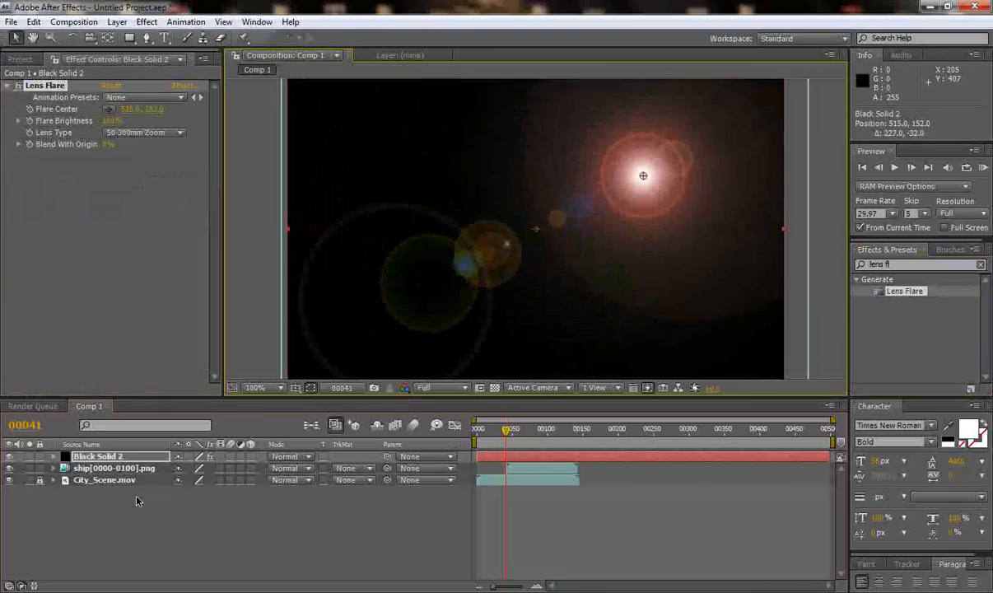
# Set the black solid's blending mode to Screen and place the flare centre between the buildings at about 400, 215
pyautogui.click(286, 457)
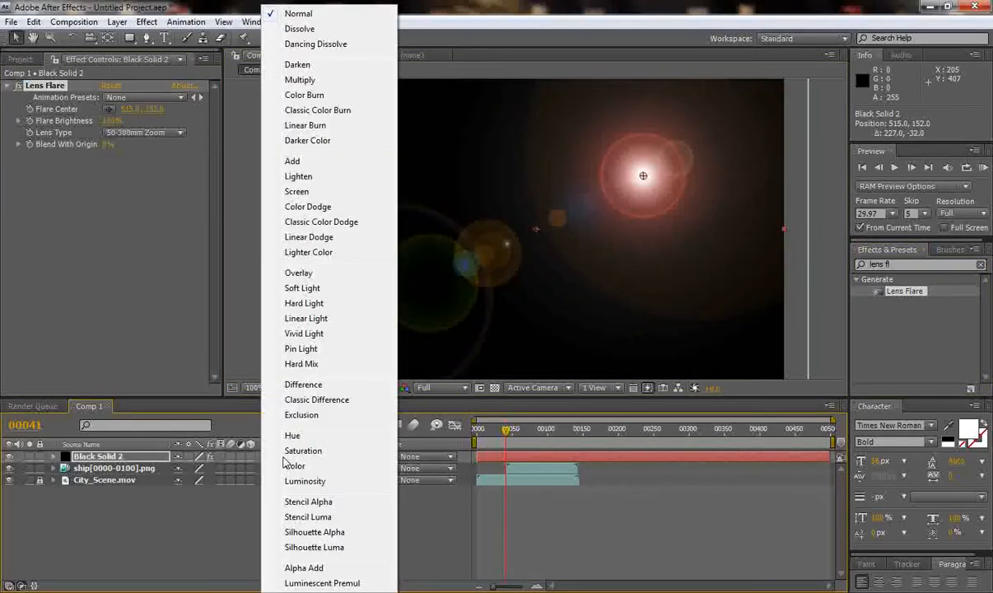
pyautogui.click(313, 195)
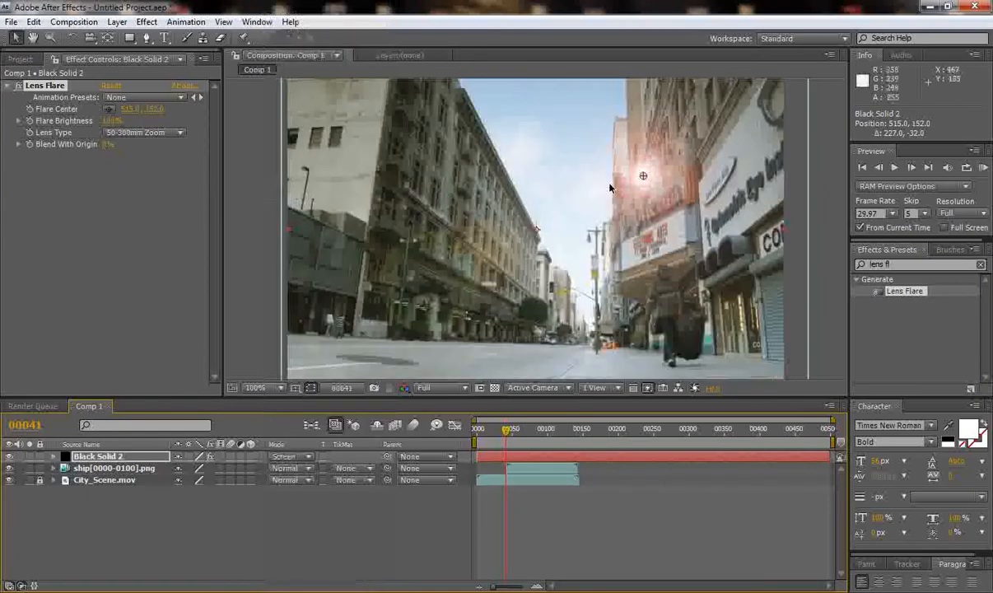
pyautogui.moveTo(642, 179); pyautogui.dragTo(564, 221)
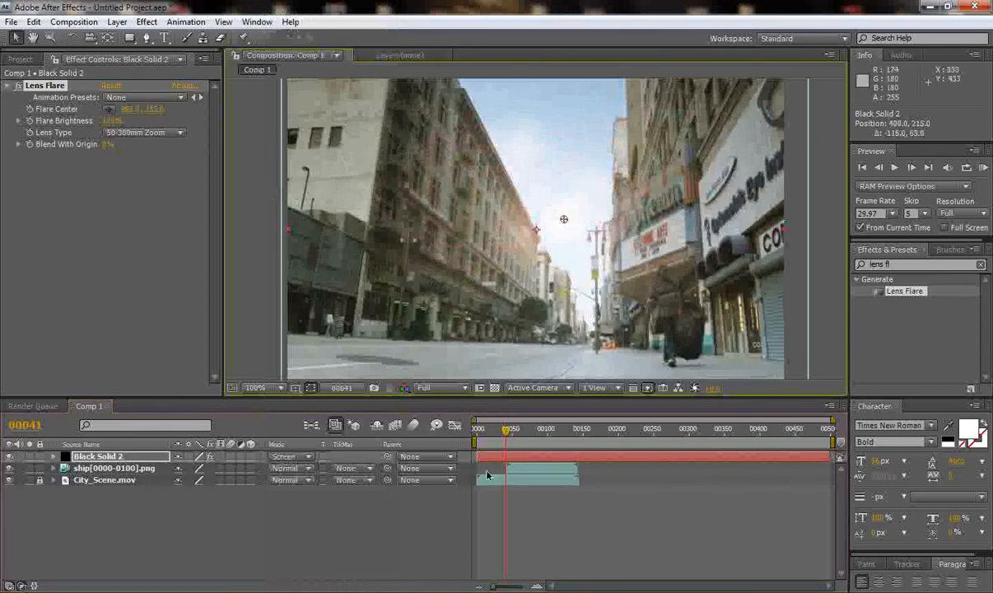
# Enable Flare Brightness keyframing for the Lens Flare at frame 23
pyautogui.moveTo(506, 429)
pyautogui.mouseDown()
pyautogui.moveTo(515, 433)
pyautogui.moveTo(493, 438)
pyautogui.mouseUp()
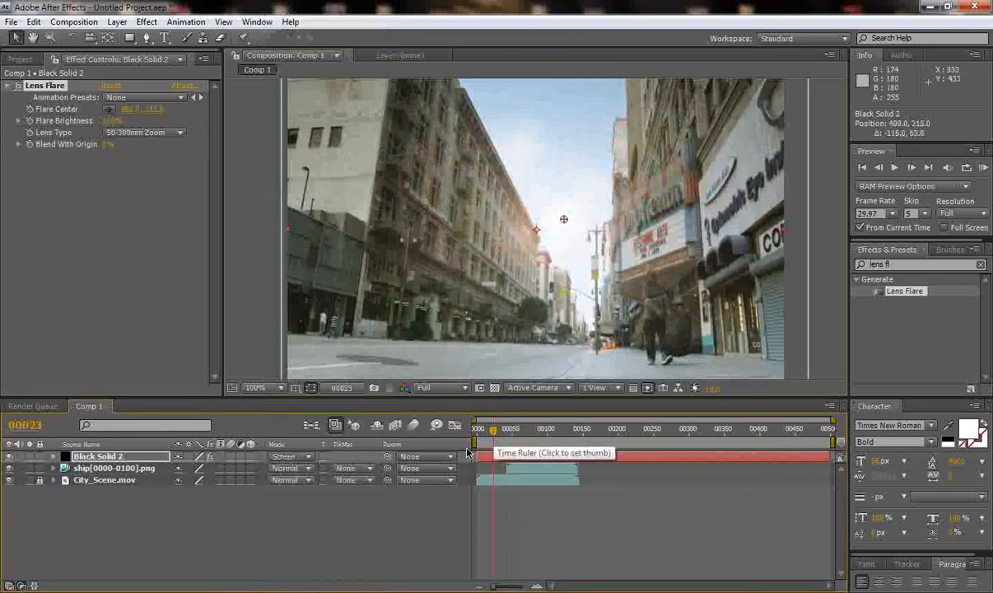
pyautogui.click(30, 121)
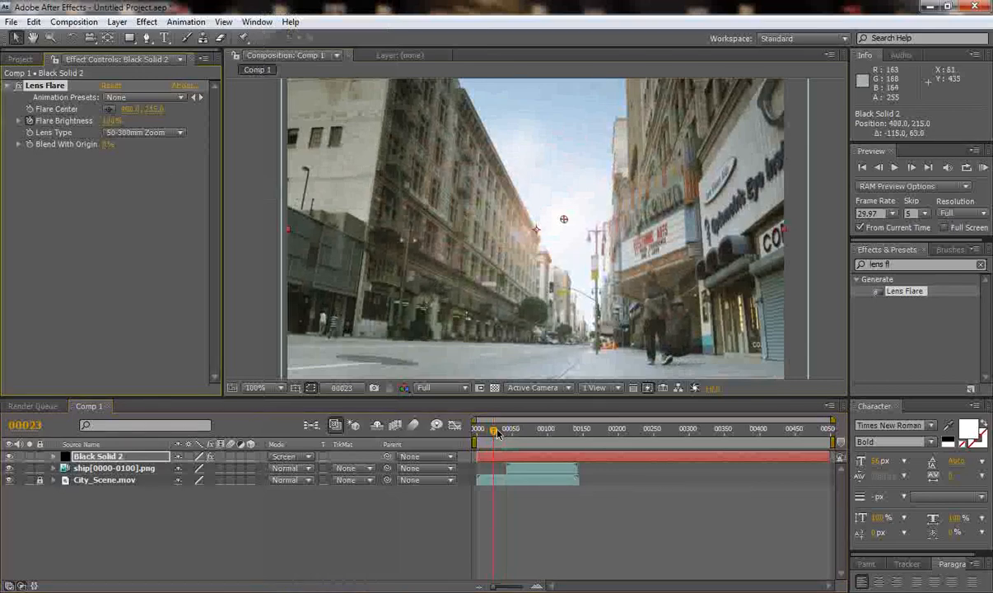
# Keyframe the black solid's Flare Brightness at 0% at frame 0 so the lens flare starts invisible
pyautogui.moveTo(495, 435); pyautogui.dragTo(477, 435)
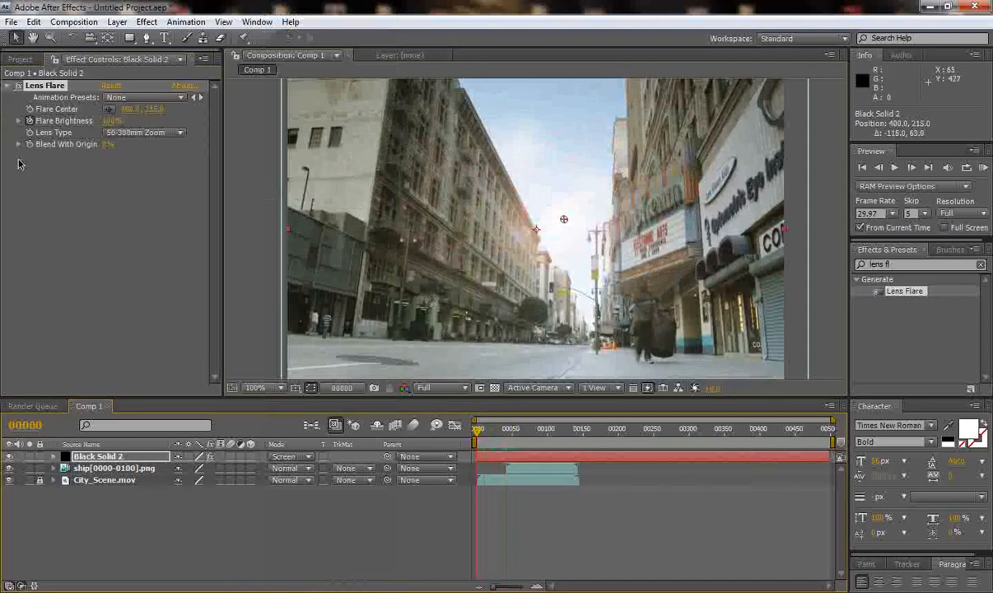
pyautogui.click(29, 122)
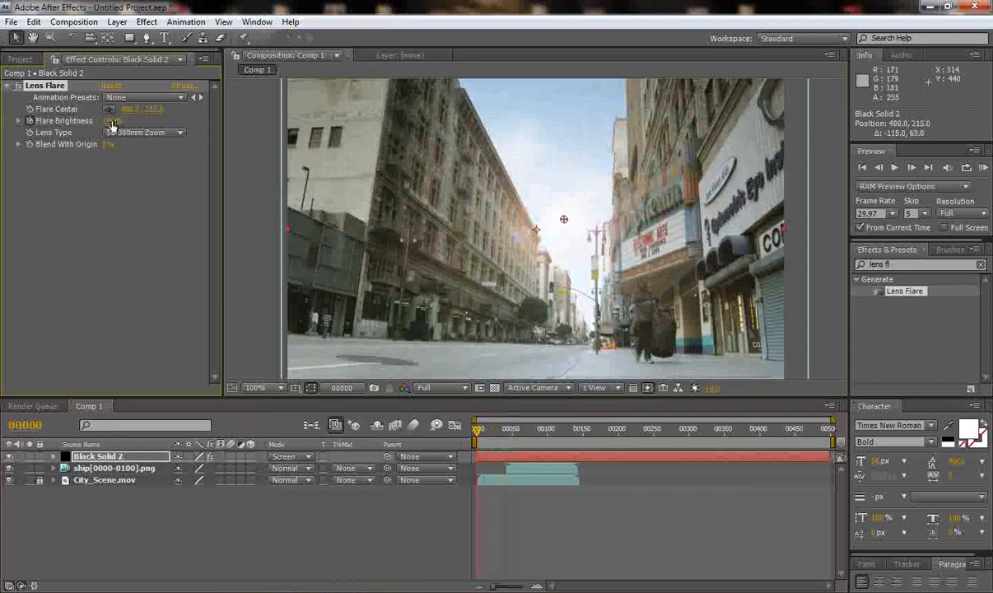
pyautogui.moveTo(113, 123); pyautogui.dragTo(6, 135)
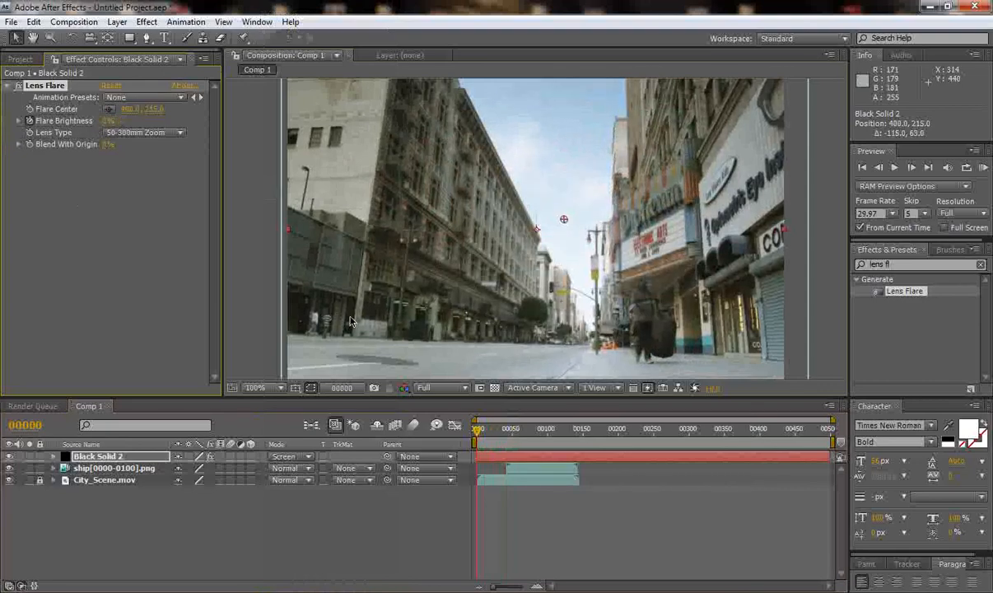
# Keyframe Flare Brightness up to a strong white burst at frame 37 and back down to no flare at frame 54
pyautogui.moveTo(477, 429); pyautogui.dragTo(503, 433)
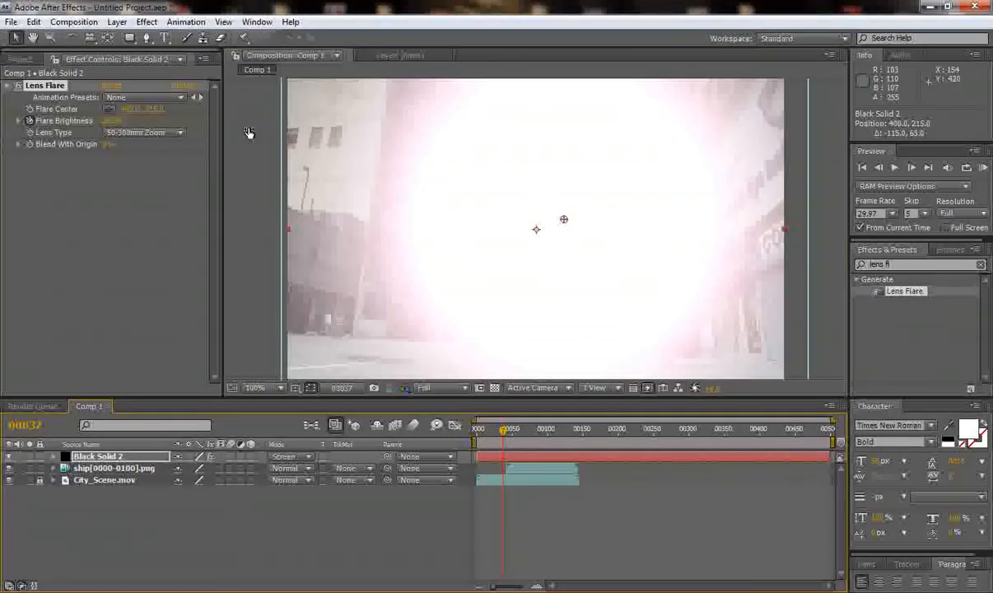
pyautogui.moveTo(249, 133); pyautogui.dragTo(236, 137)
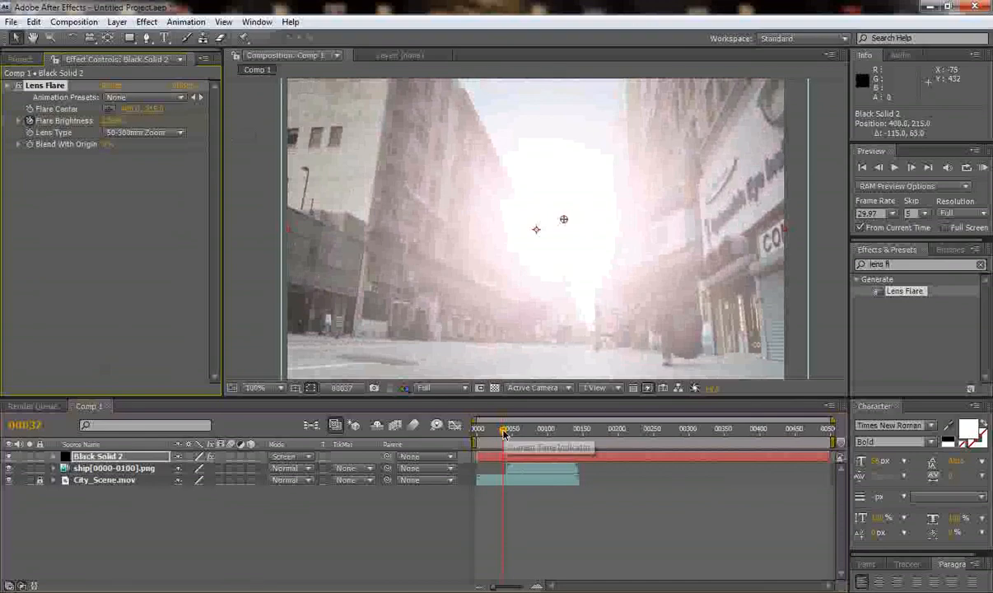
pyautogui.moveTo(506, 434); pyautogui.dragTo(517, 441)
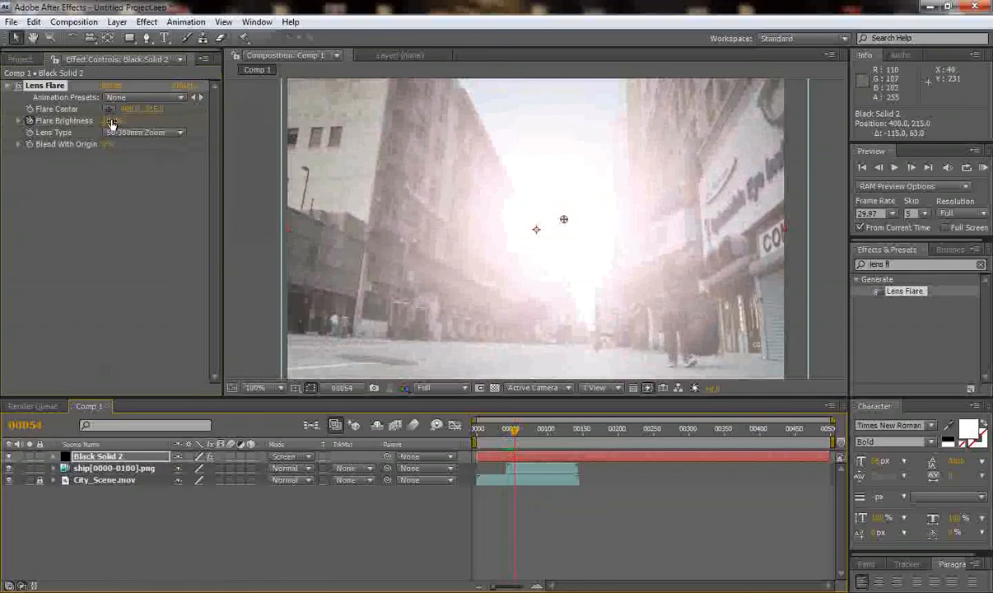
pyautogui.moveTo(112, 124); pyautogui.dragTo(1, 165)
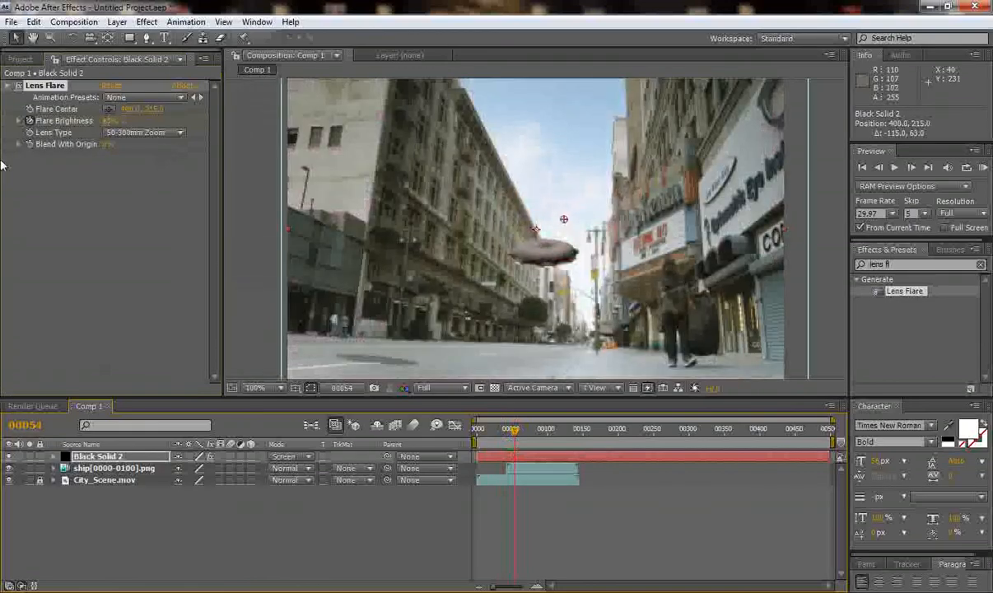
# Preview the composition from frame 0 to check the flare burst against the ship's appearance
pyautogui.click(481, 432)
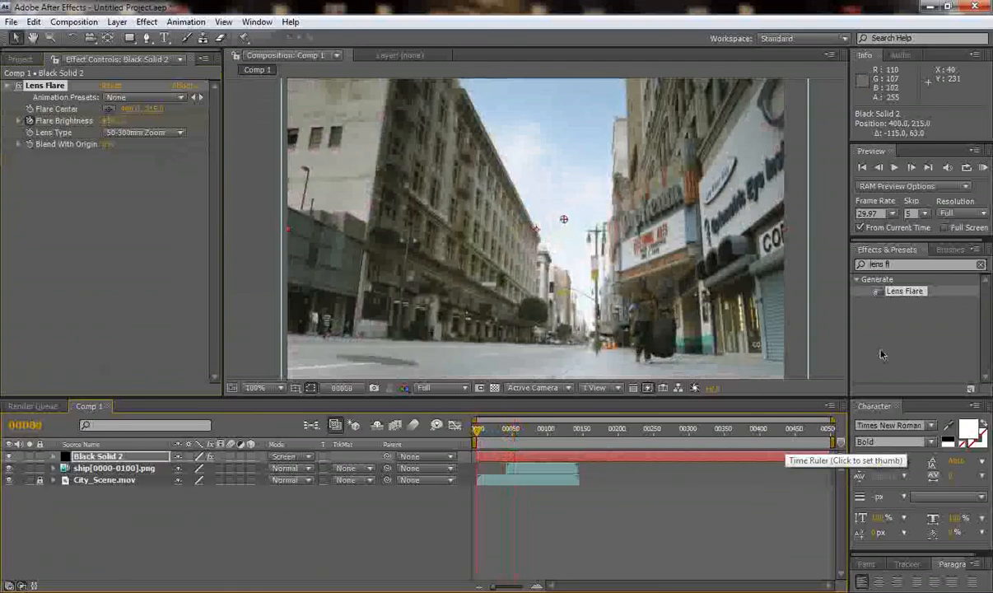
pyautogui.click(982, 168)
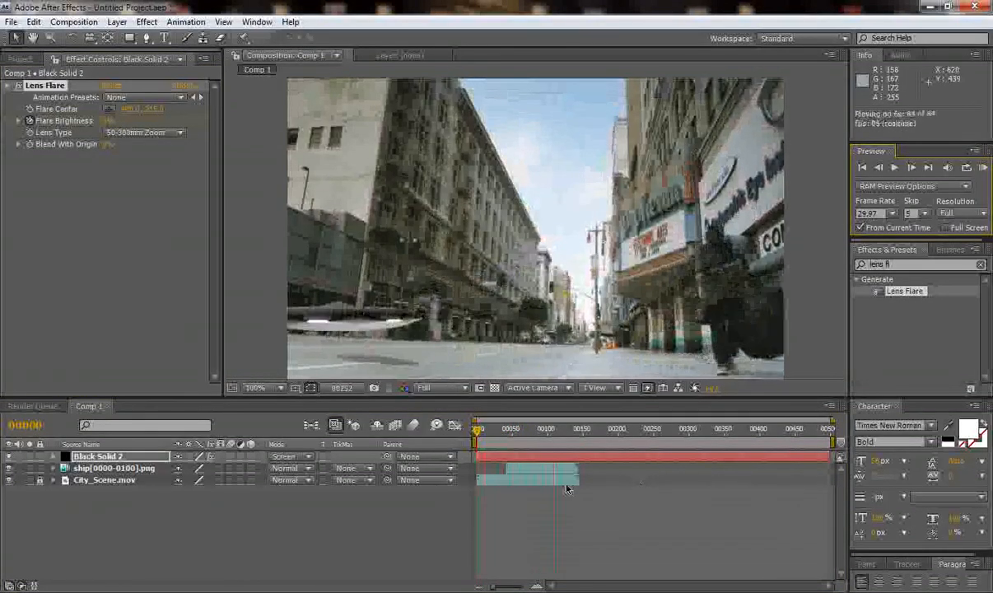
pyautogui.click(480, 445)
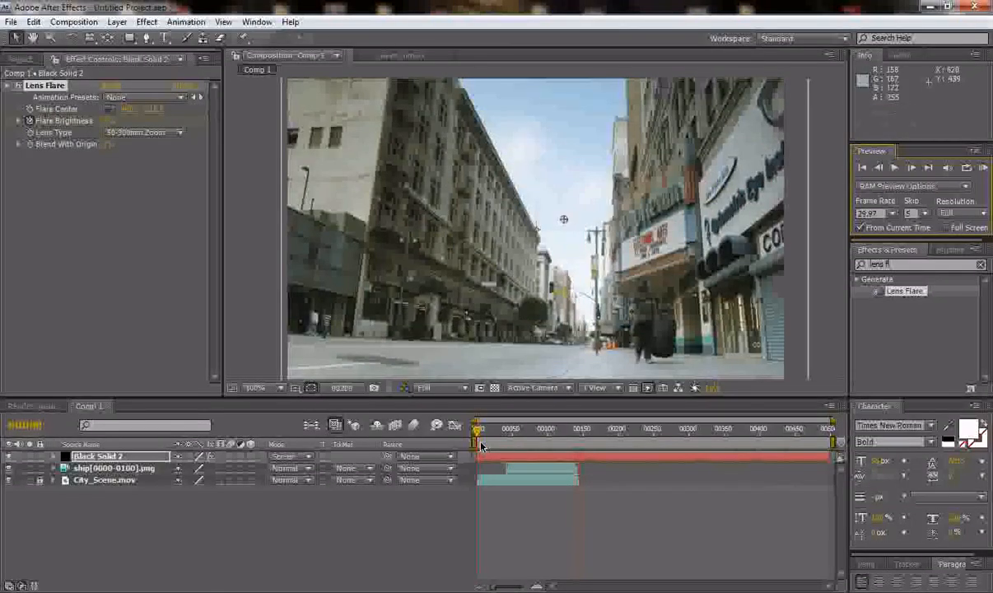